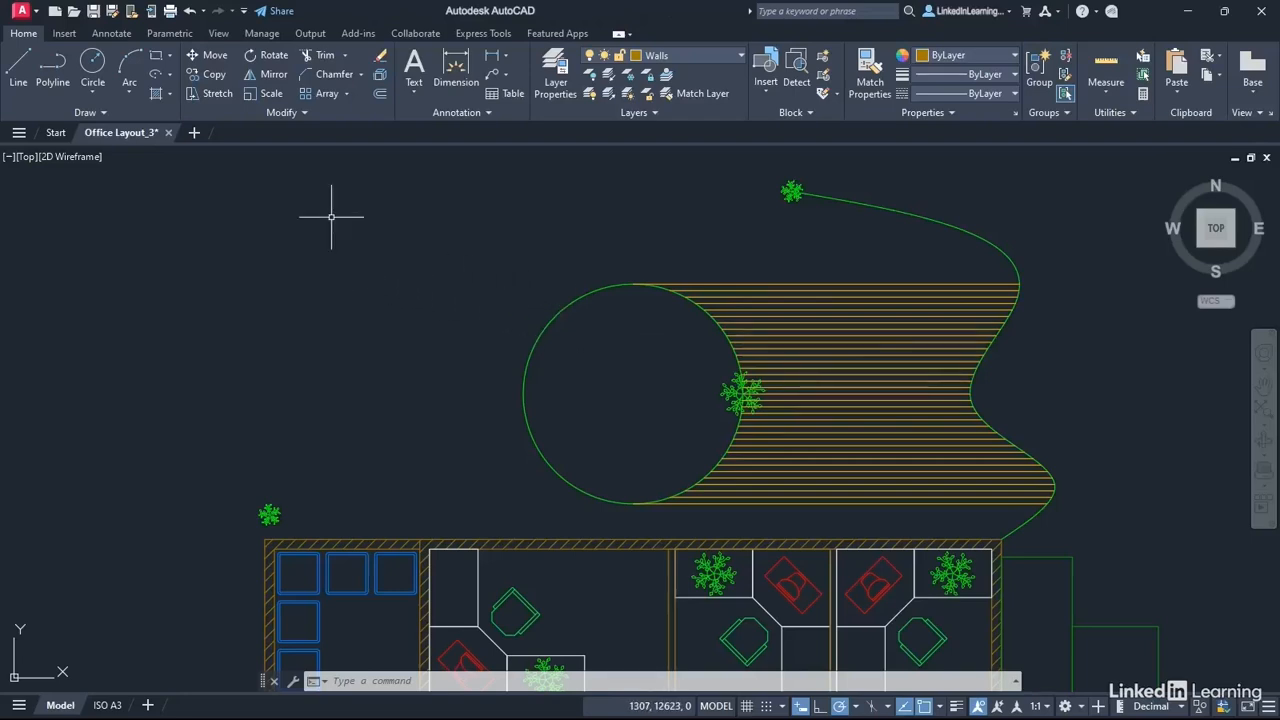
Step: Create a rectangular array of the small plant above the office's upper-left corner with 10 rows and 2 columns
click(347, 94)
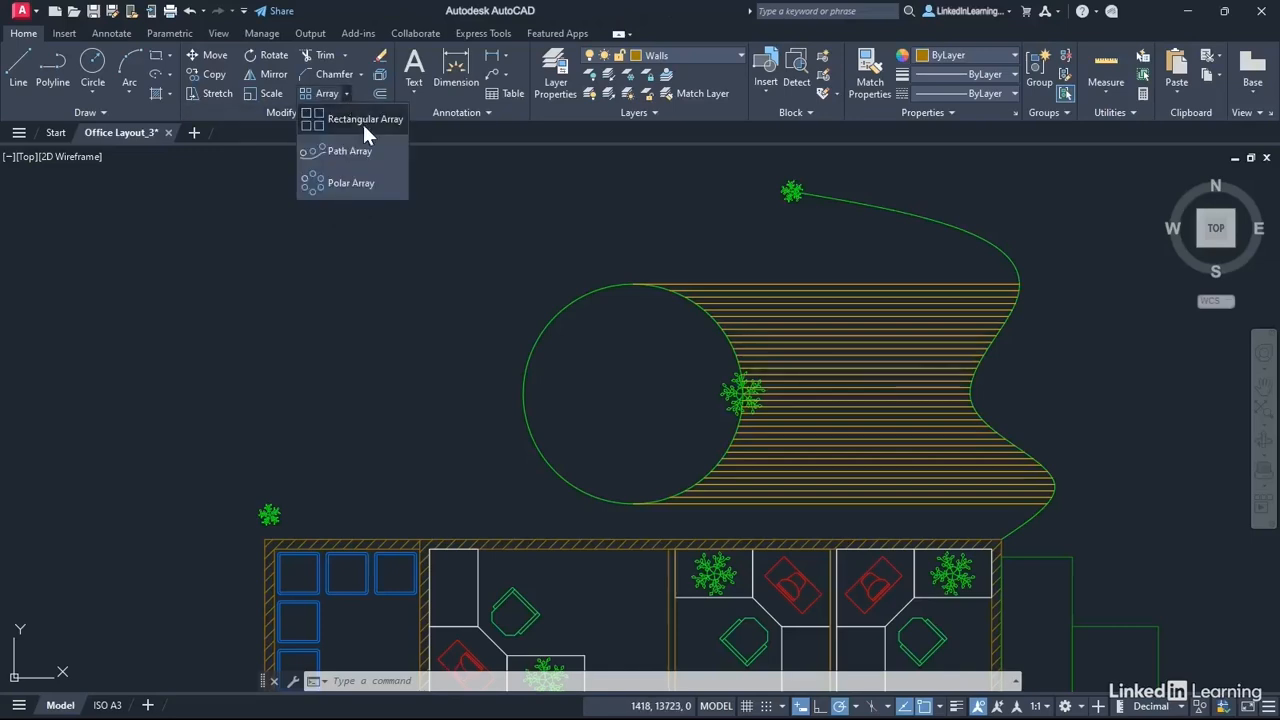
click(363, 127)
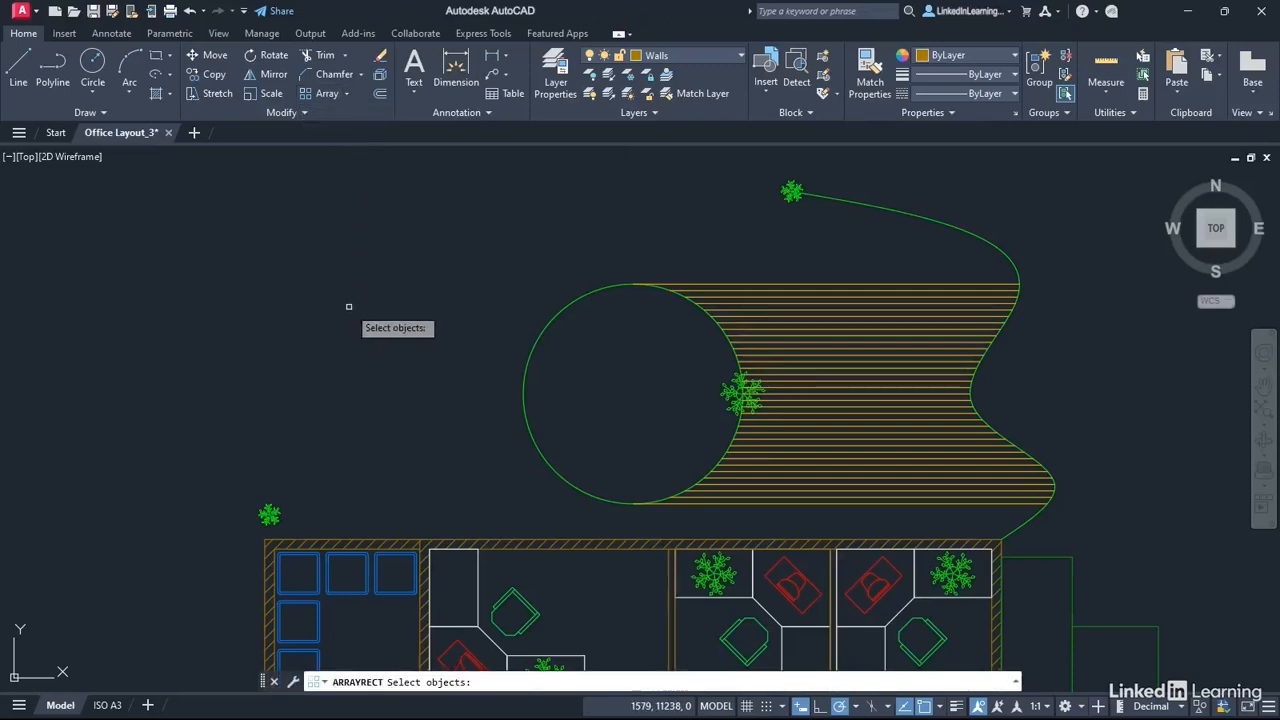
click(277, 506)
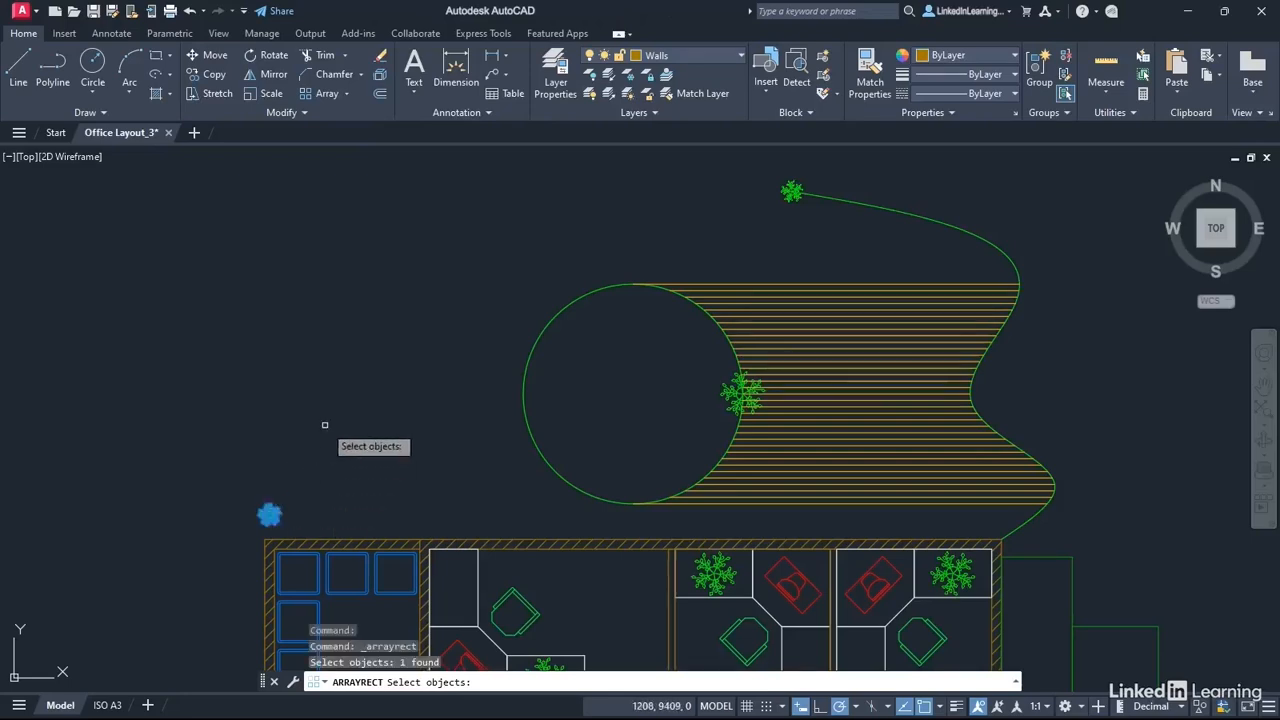
key(Return)
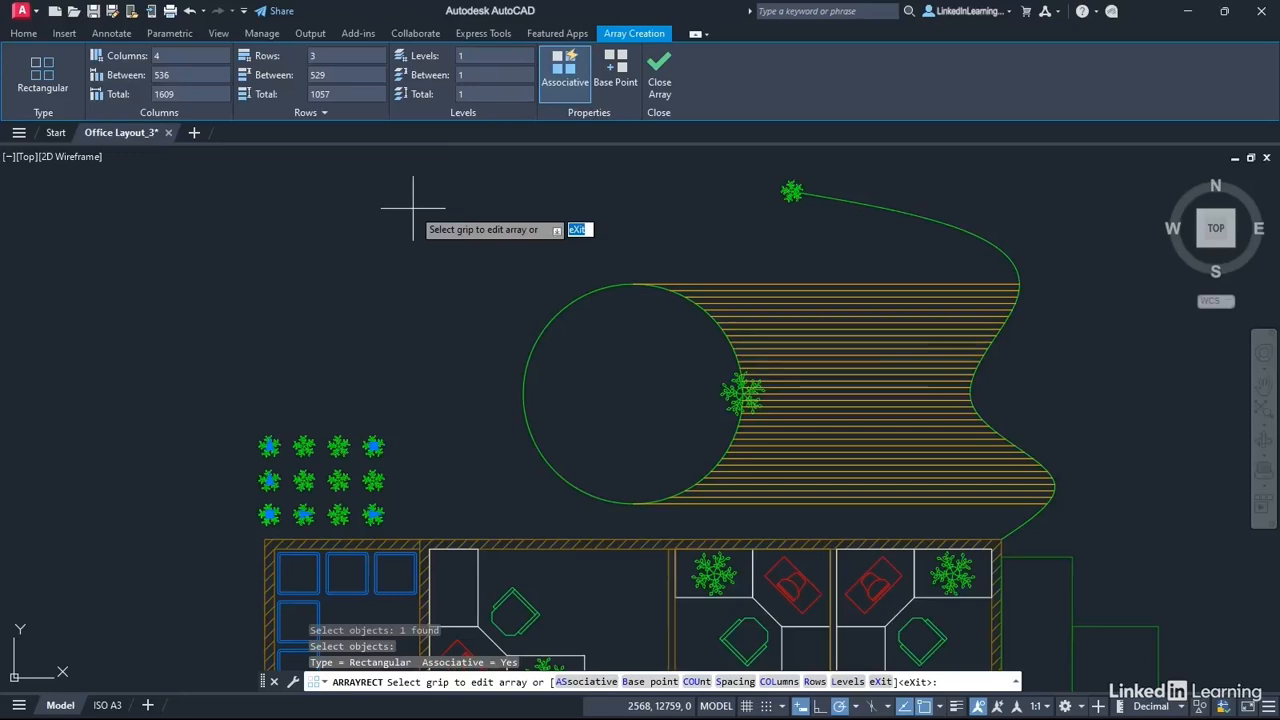
click(326, 57)
text(1)
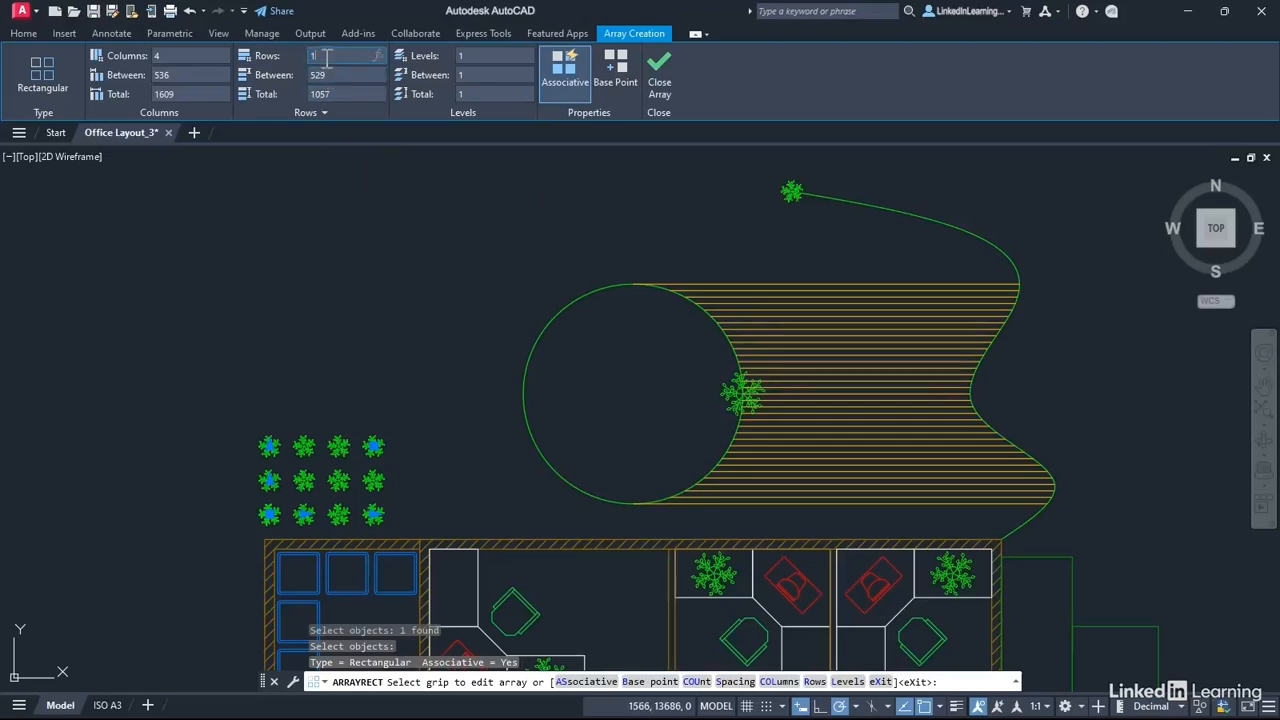
text(0)
key(Return)
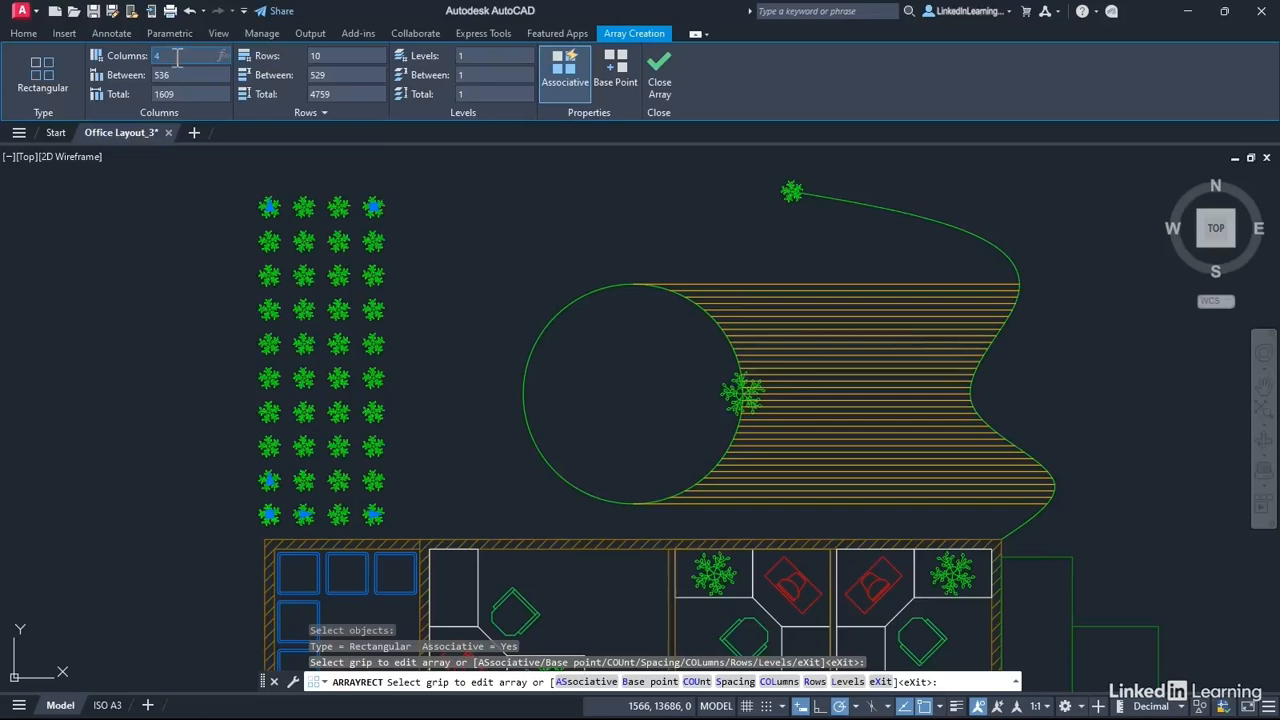
text(2)
key(Return)
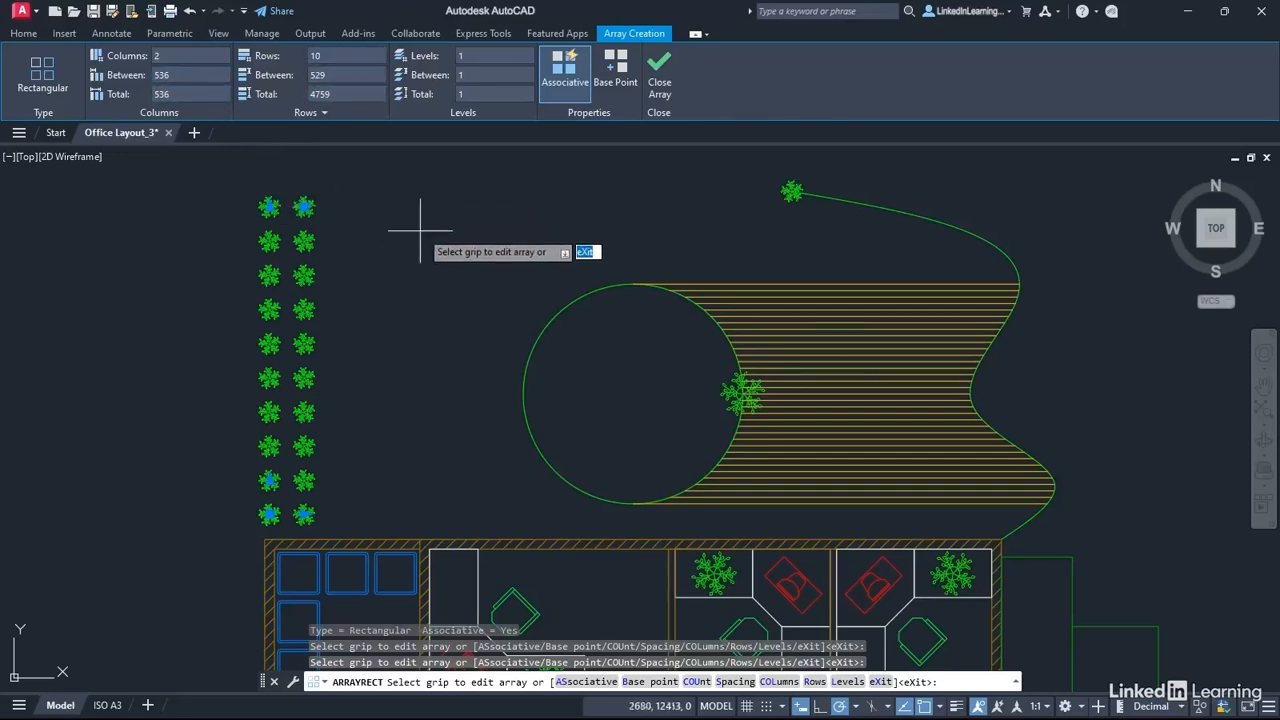
Step: Set both the column and row spacing of the plant array to 550 and finish the associative array
click(176, 76)
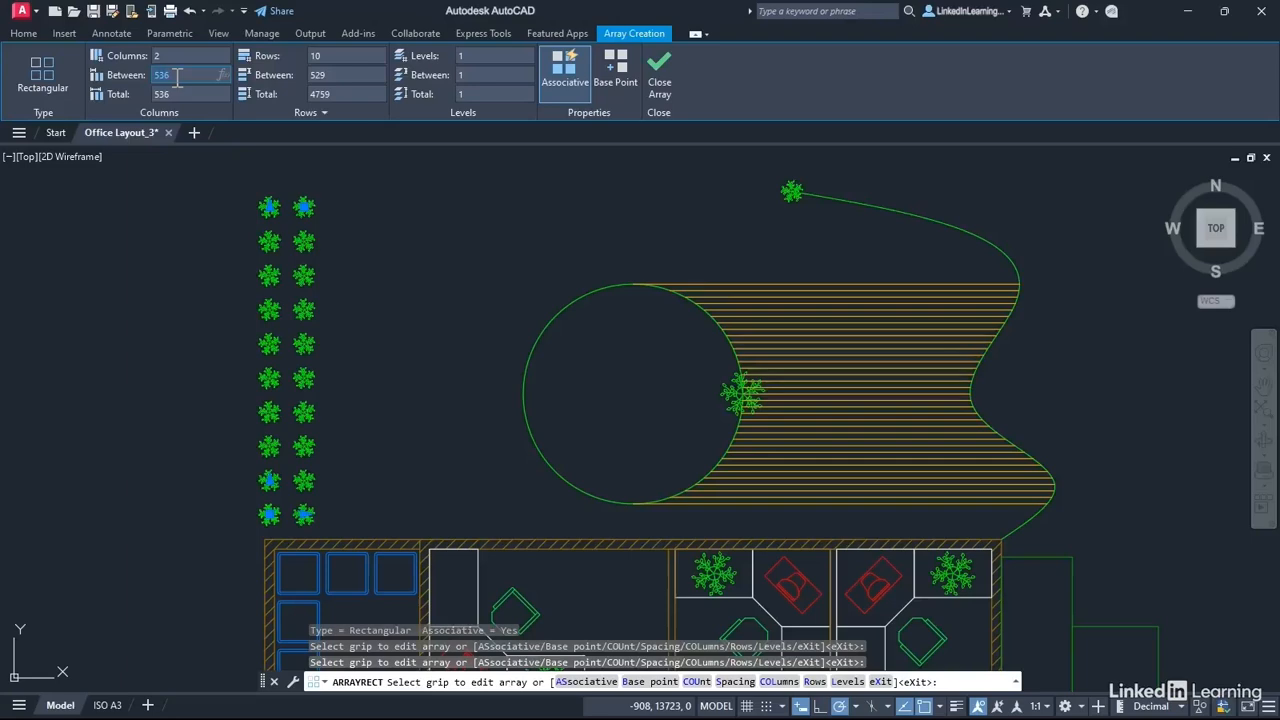
text(550)
click(338, 75)
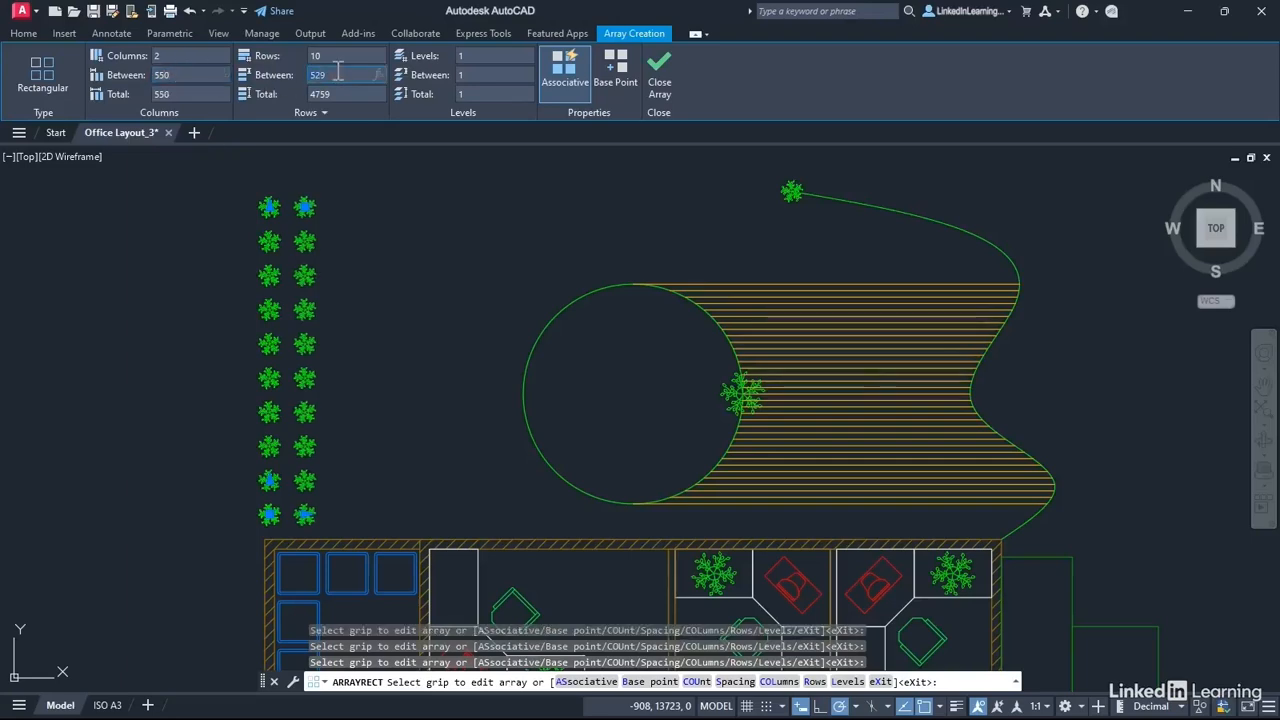
text(550)
key(Return)
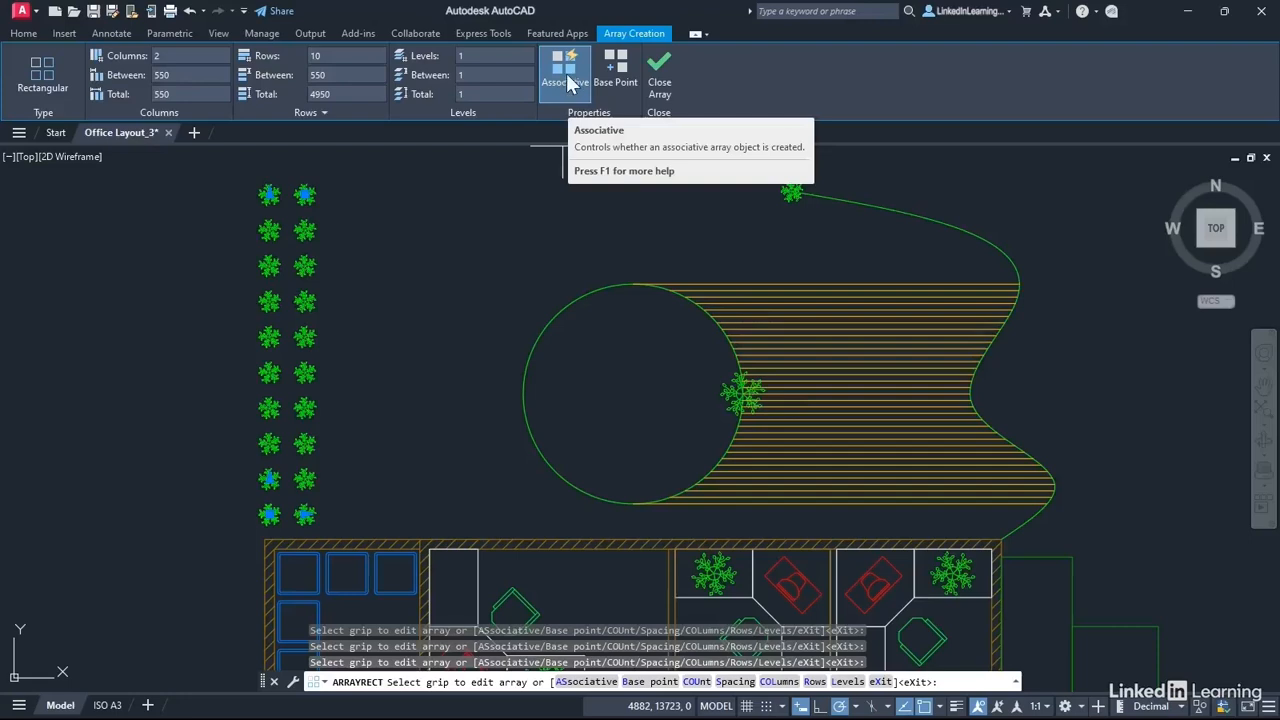
click(660, 88)
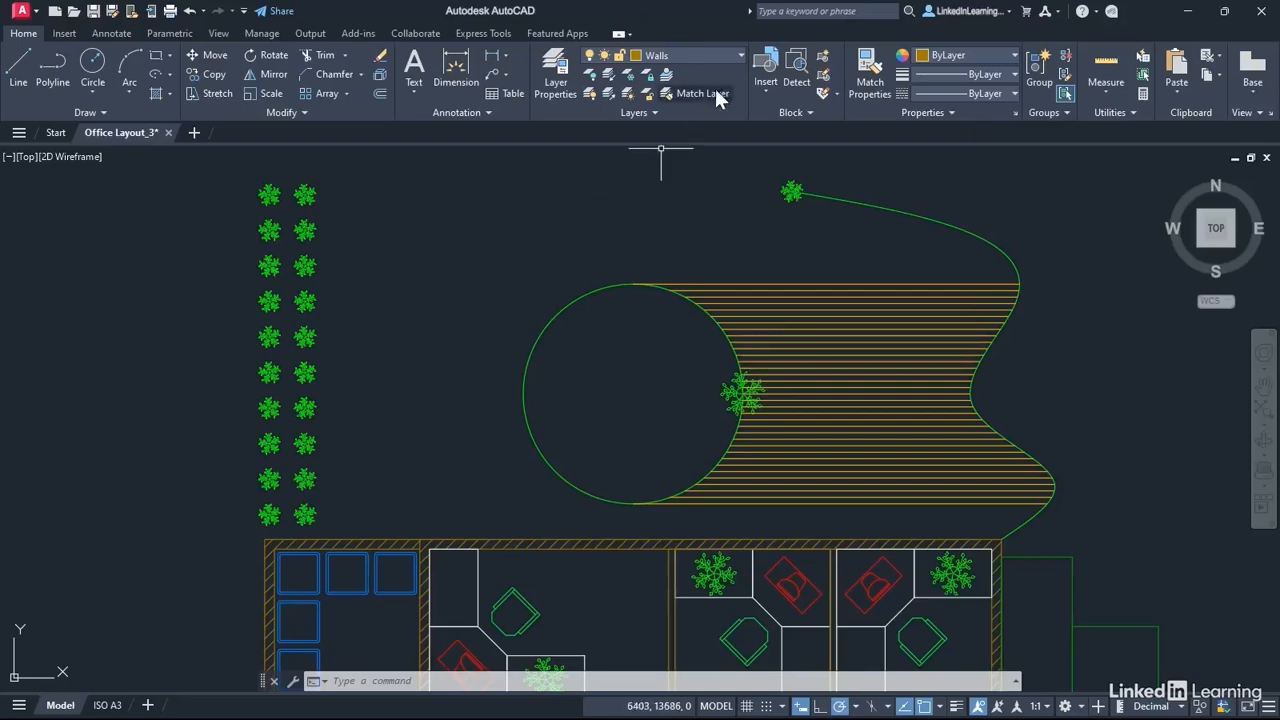
Step: Make PLANTS the current layer and move the rectangular plant array onto the PLANTS layer
click(743, 58)
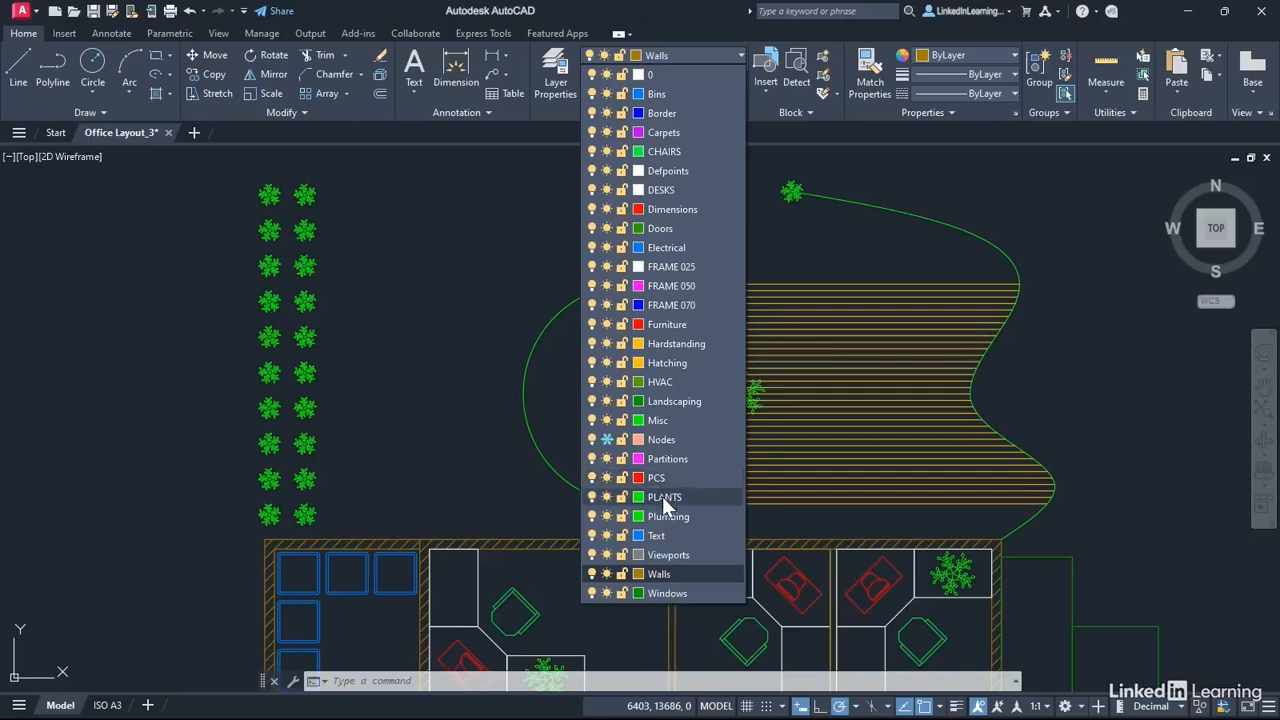
click(658, 497)
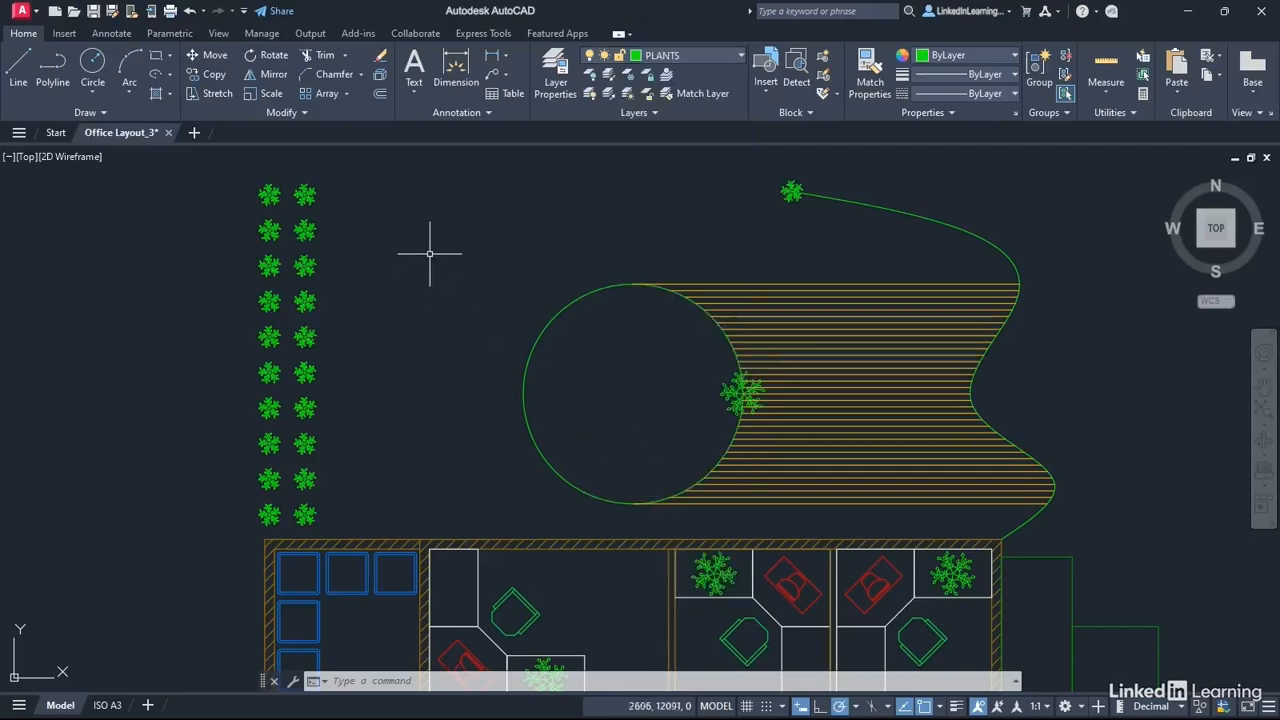
click(303, 230)
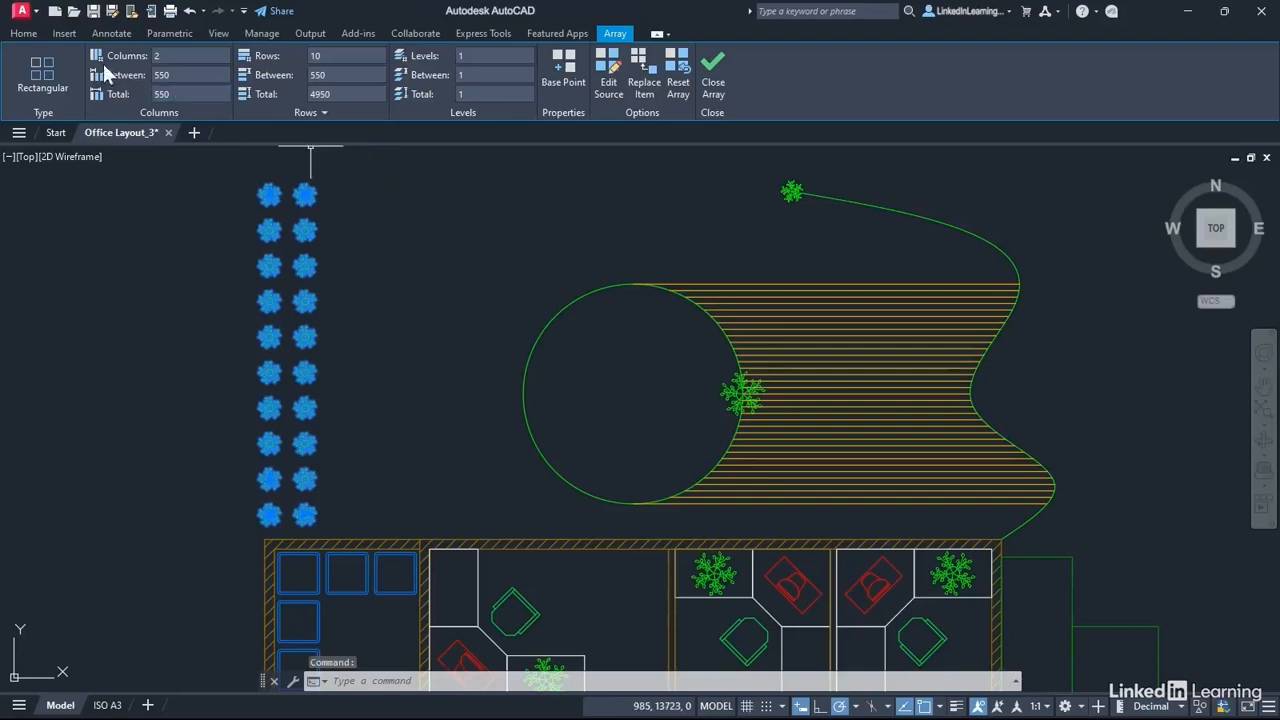
click(24, 33)
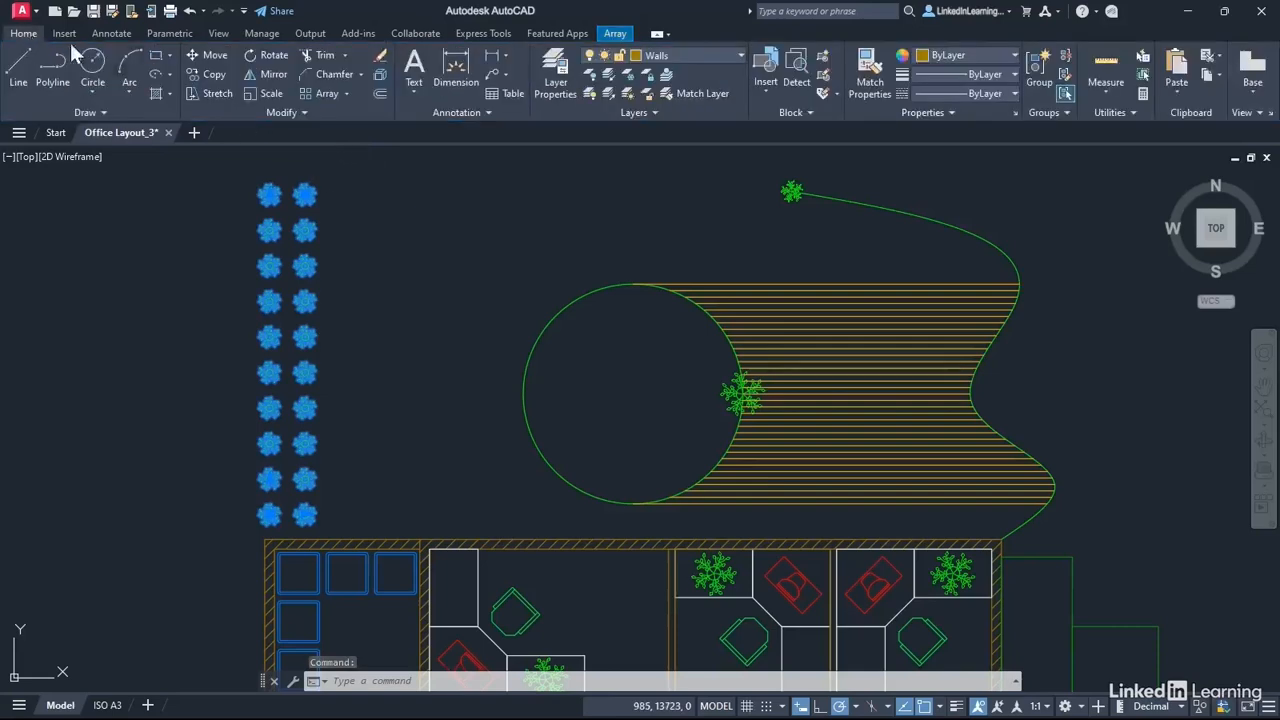
click(737, 57)
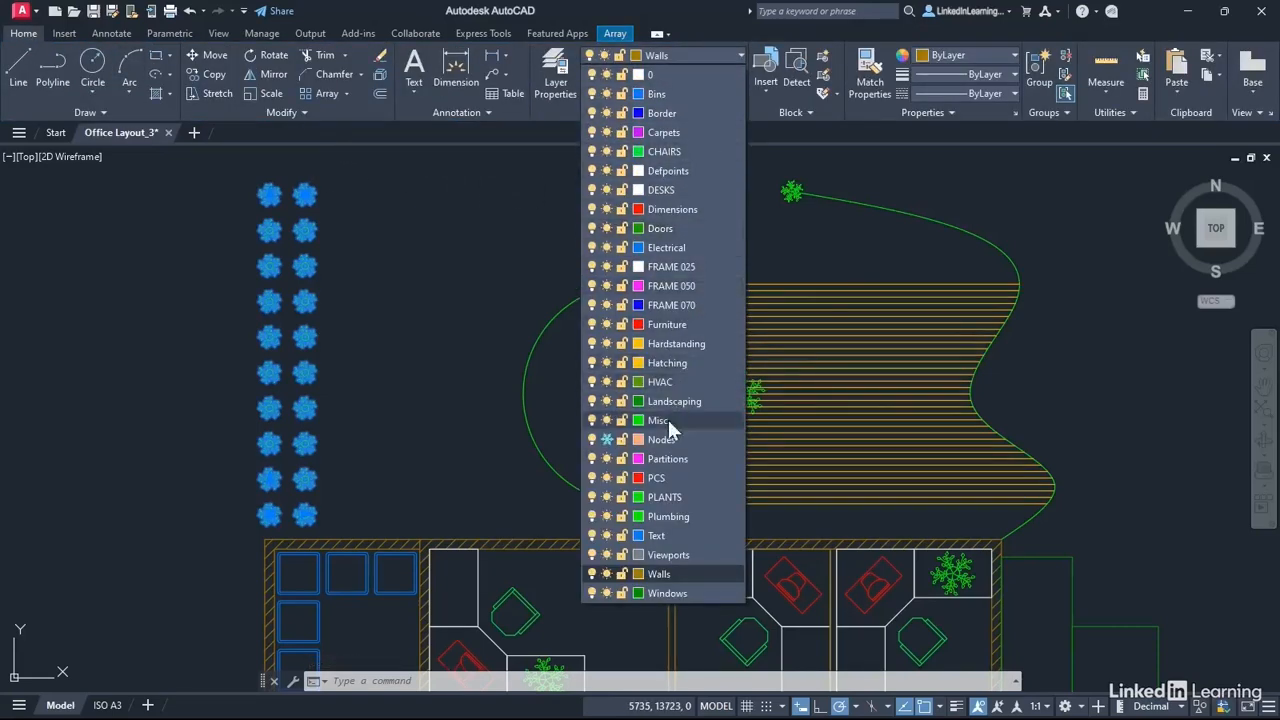
click(665, 497)
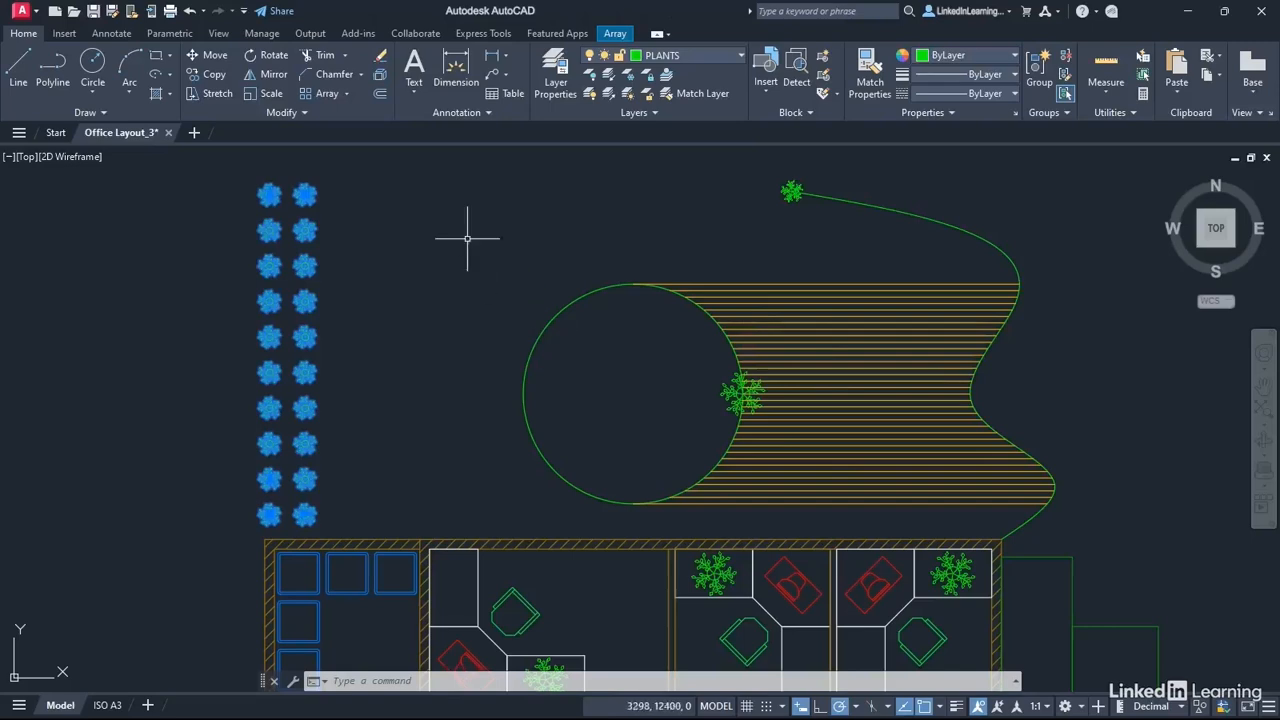
key(Escape)
key(Escape)
key(Escape)
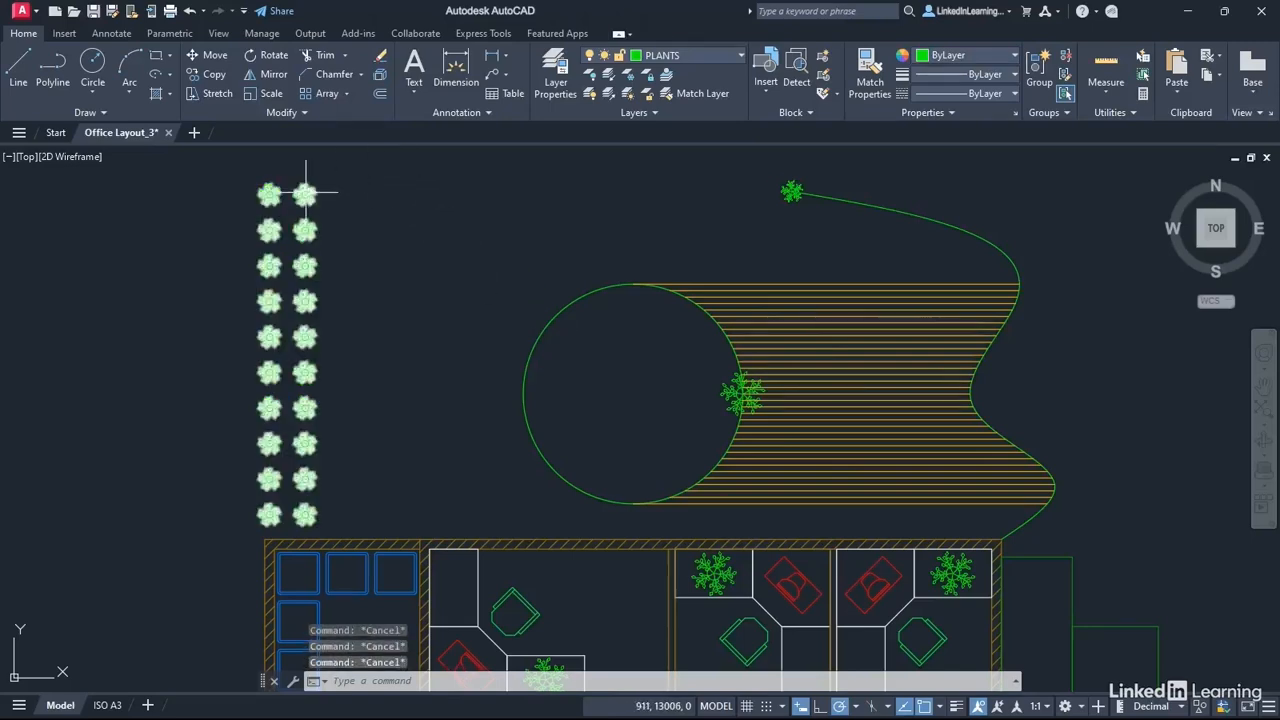
mouse_move(305, 192)
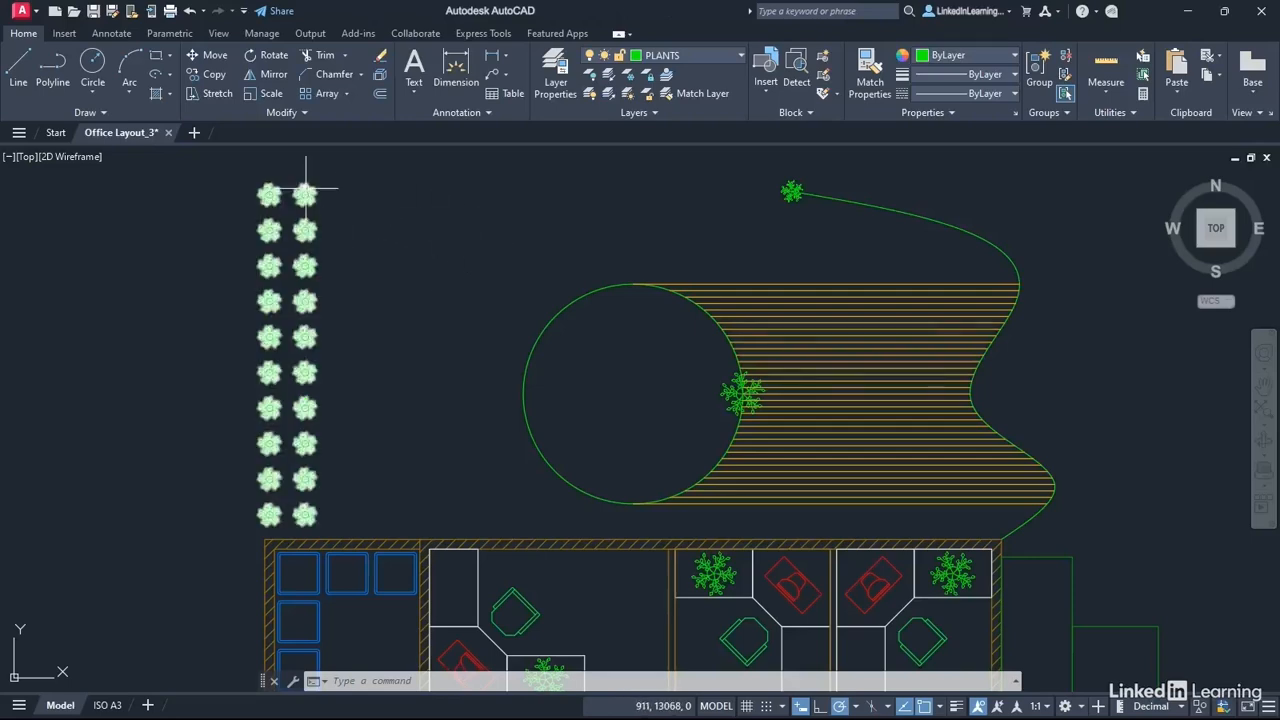
mouse_move(305, 187)
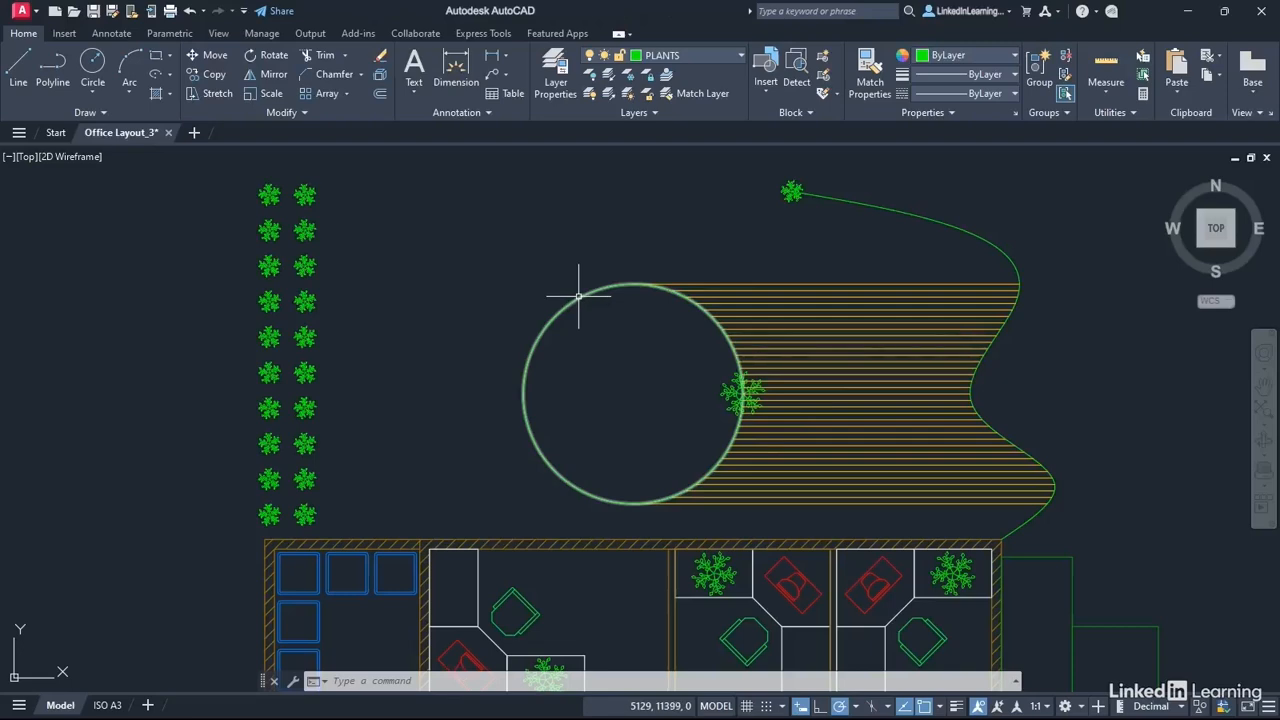
Step: Create a polar array of the large plant on the circle's edge, centered on the circle's center point
click(738, 391)
key(Escape)
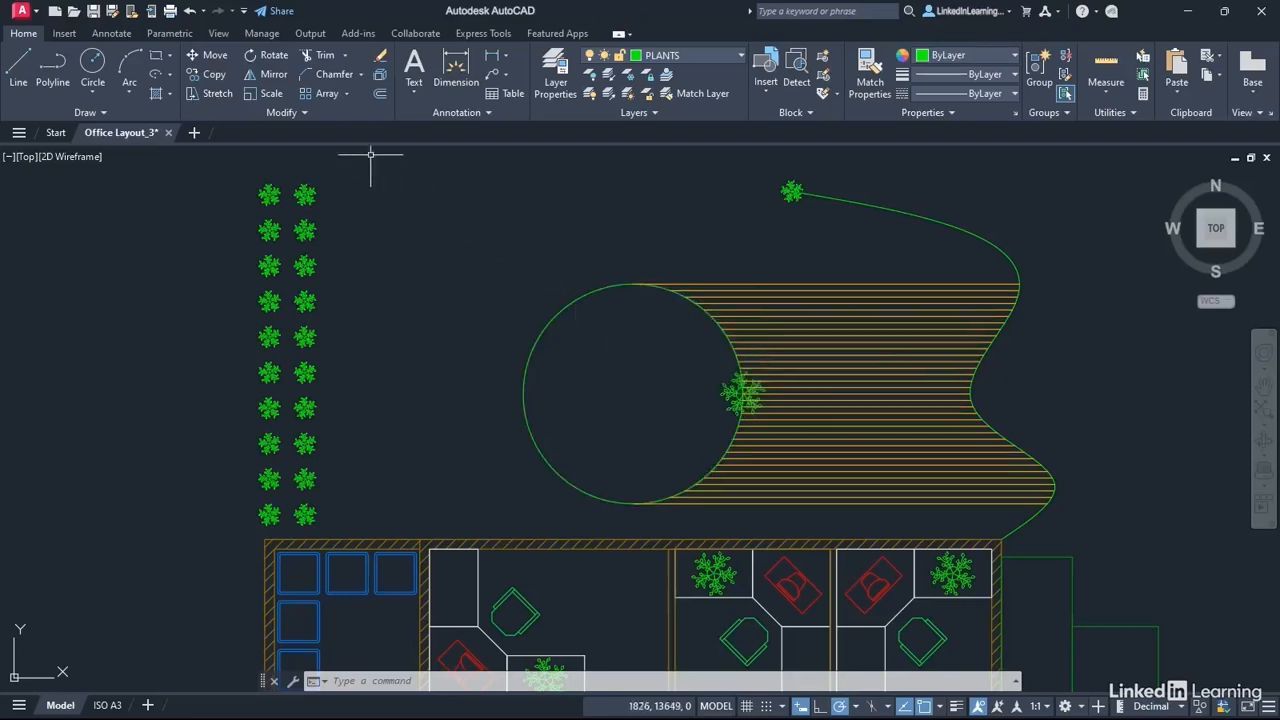
click(346, 93)
click(352, 182)
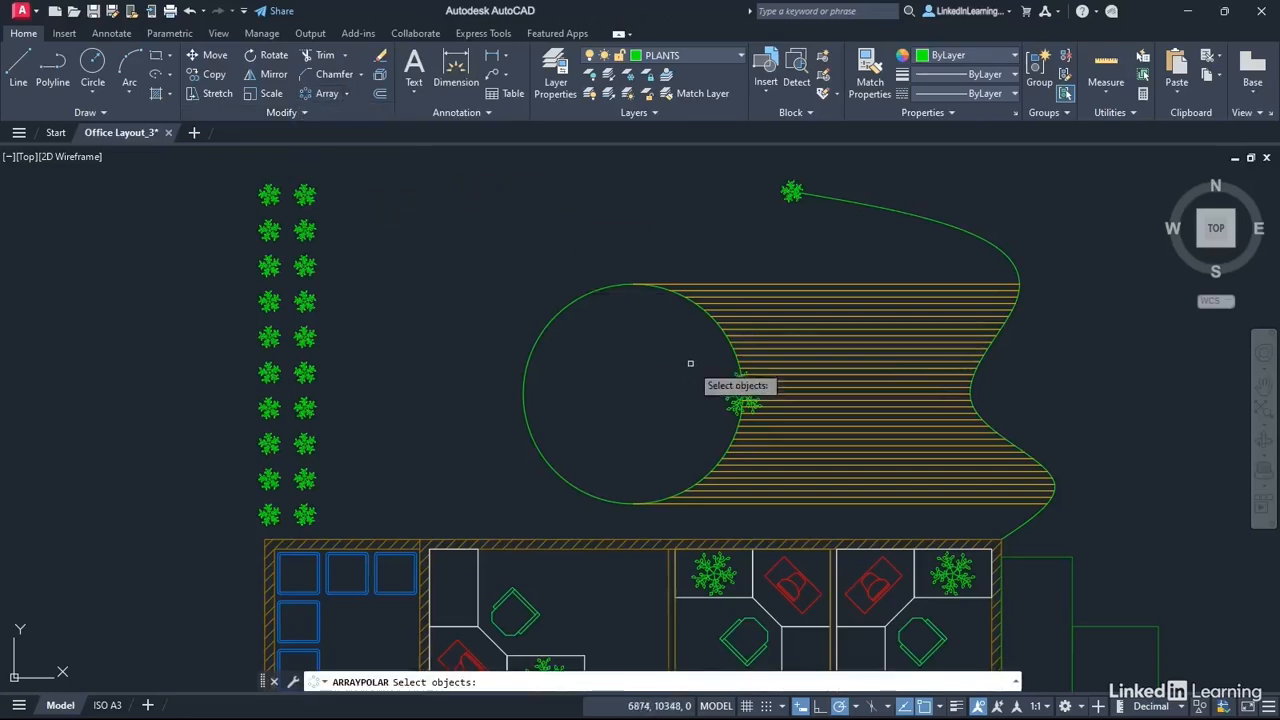
click(740, 393)
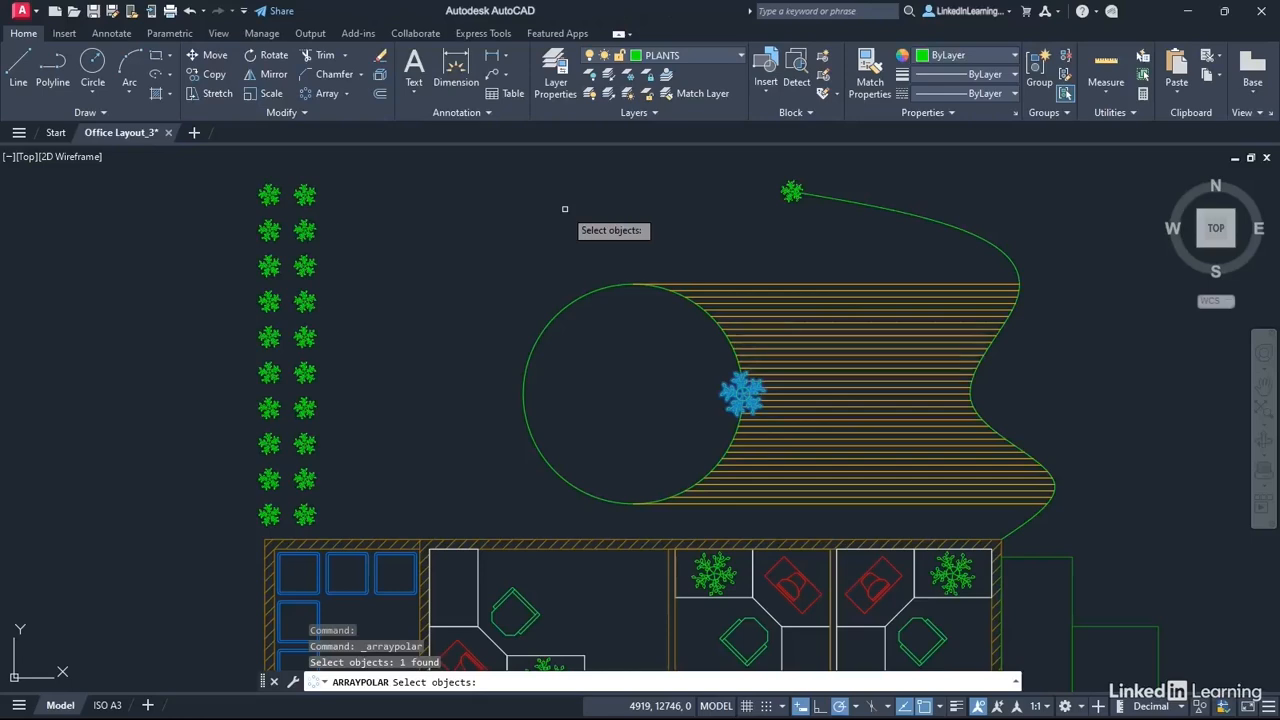
key(Return)
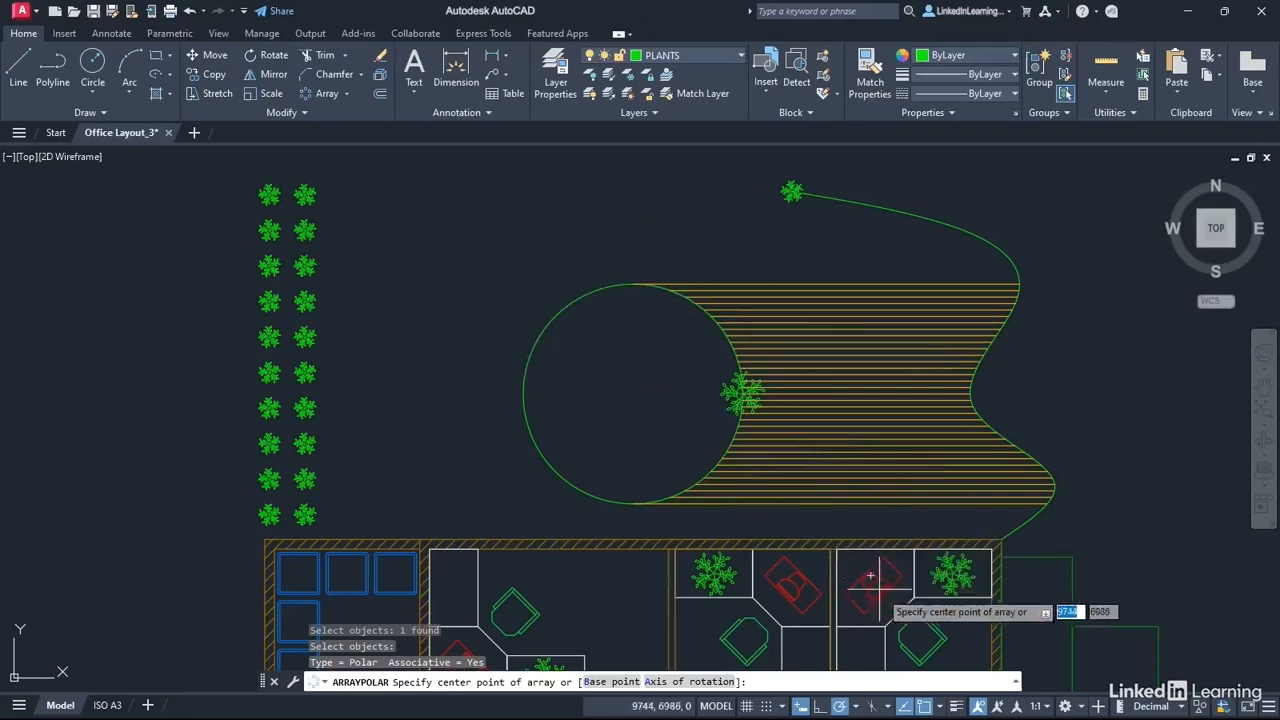
click(941, 706)
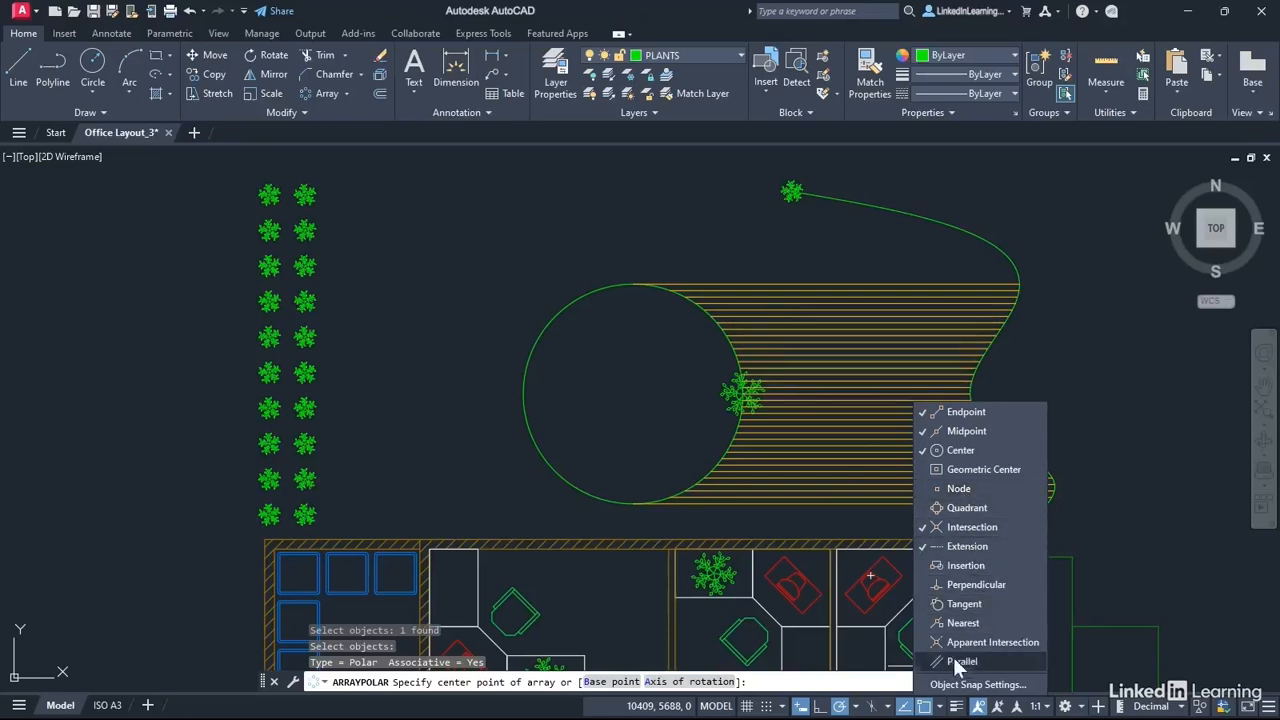
click(940, 706)
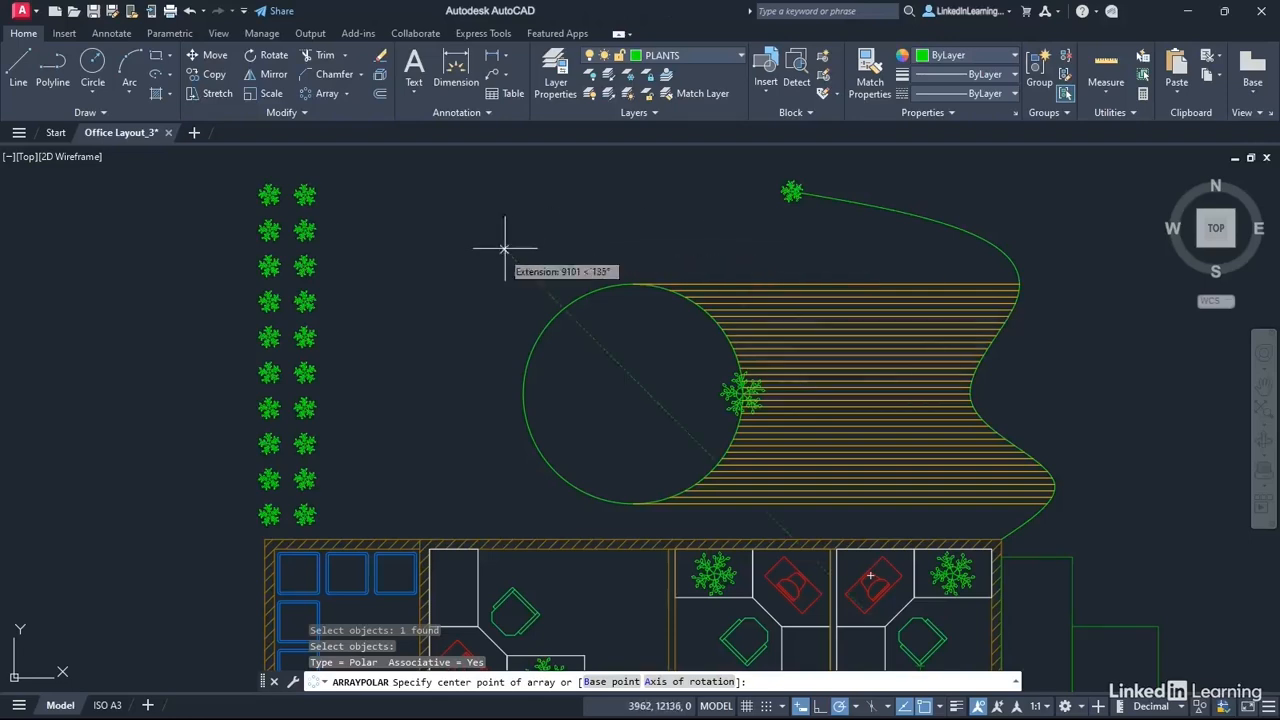
click(521, 393)
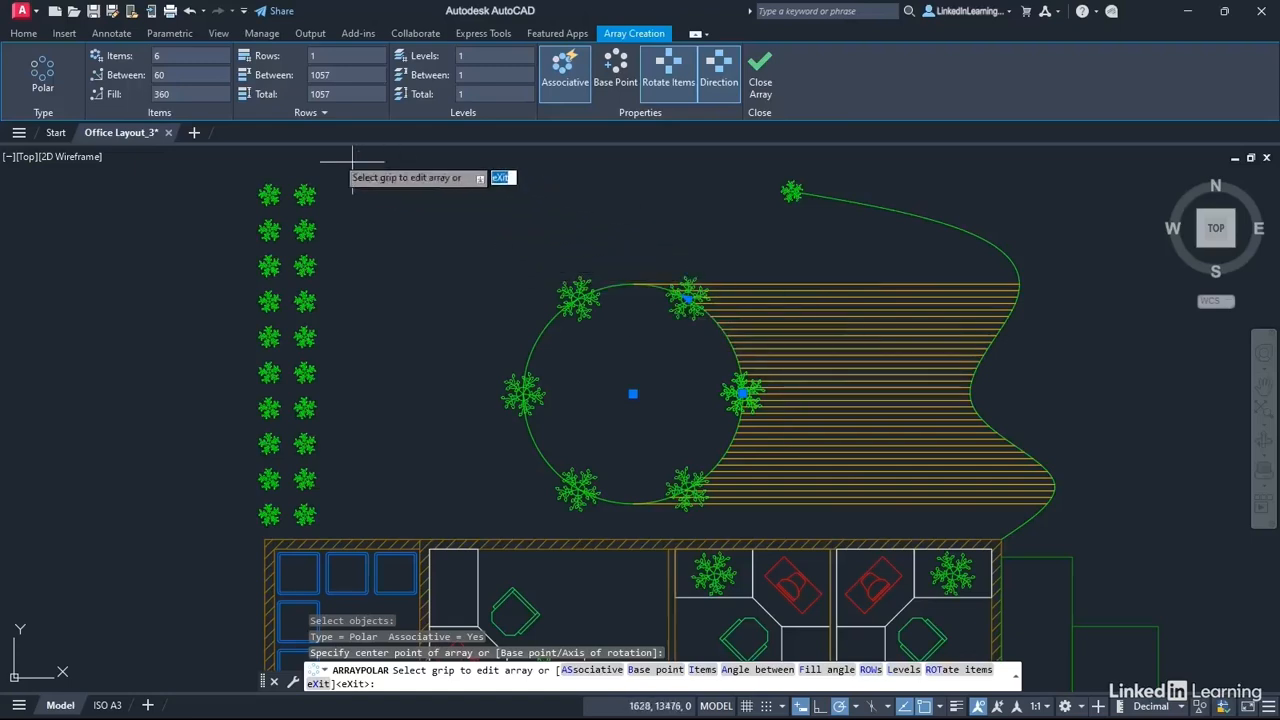
Step: Set the polar array to 12 items, leave Rotate Items on, and finish the array
click(171, 57)
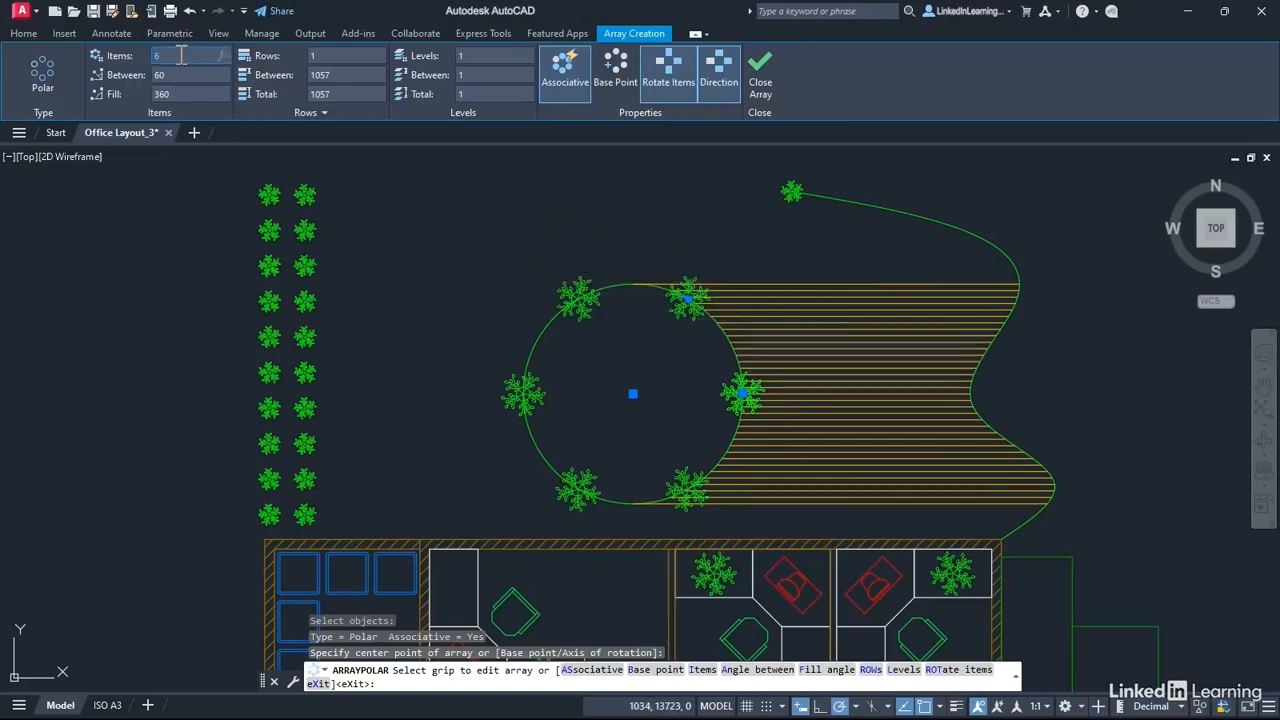
text(12)
key(Return)
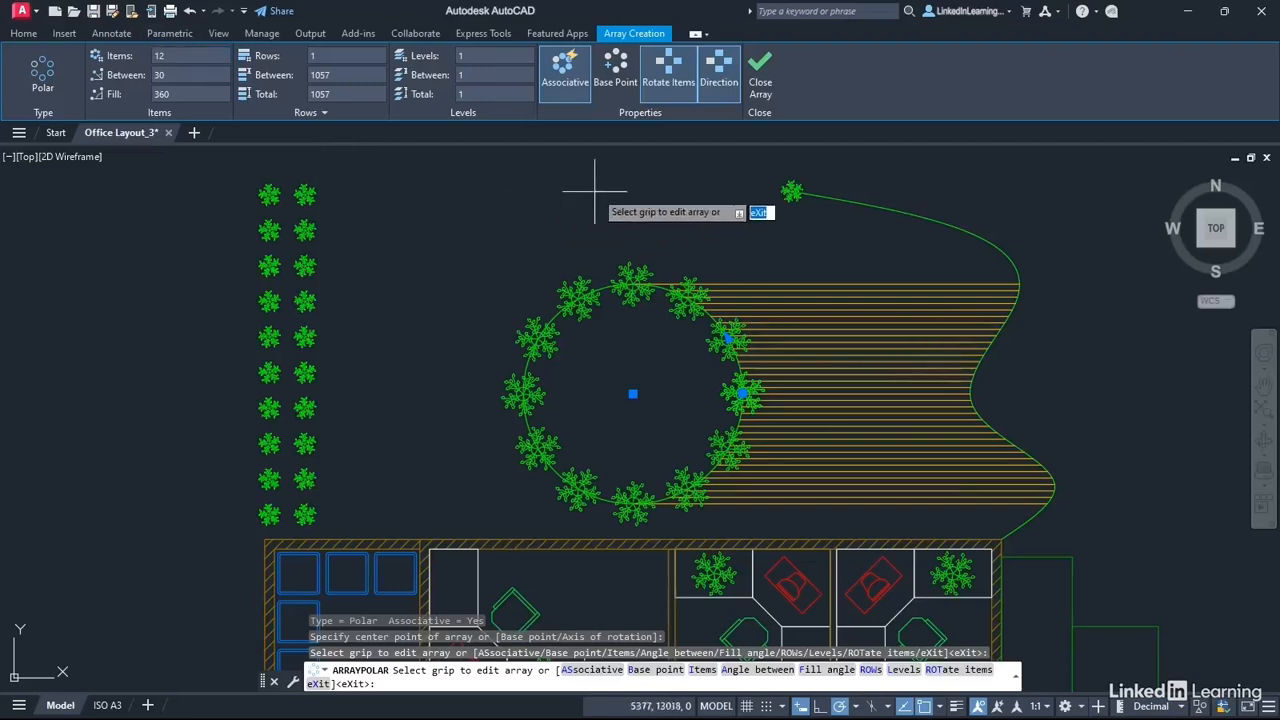
click(669, 90)
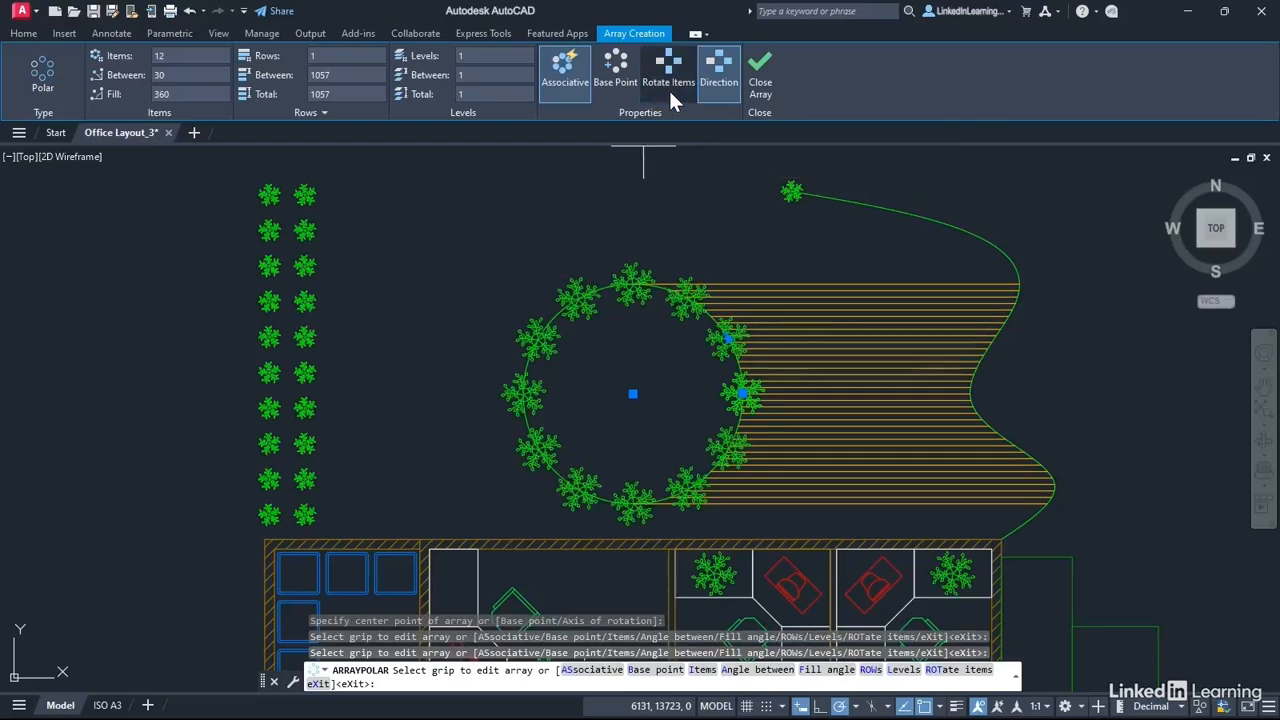
click(668, 88)
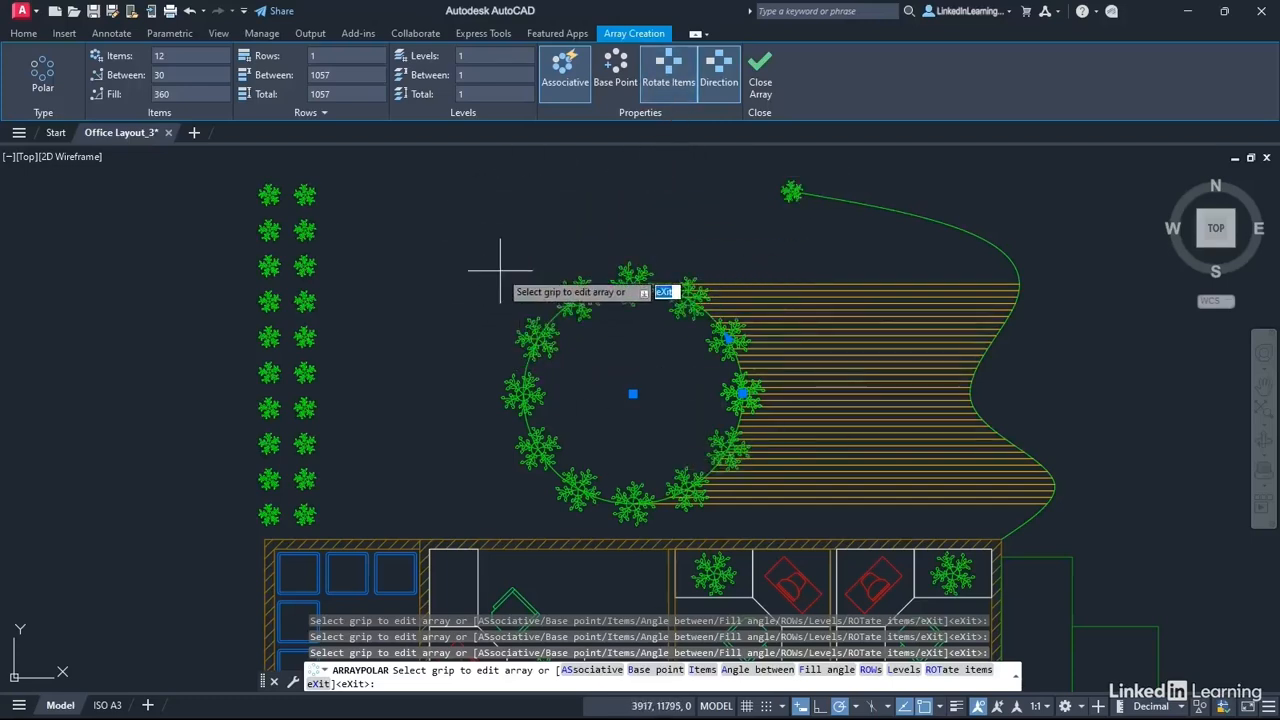
click(757, 86)
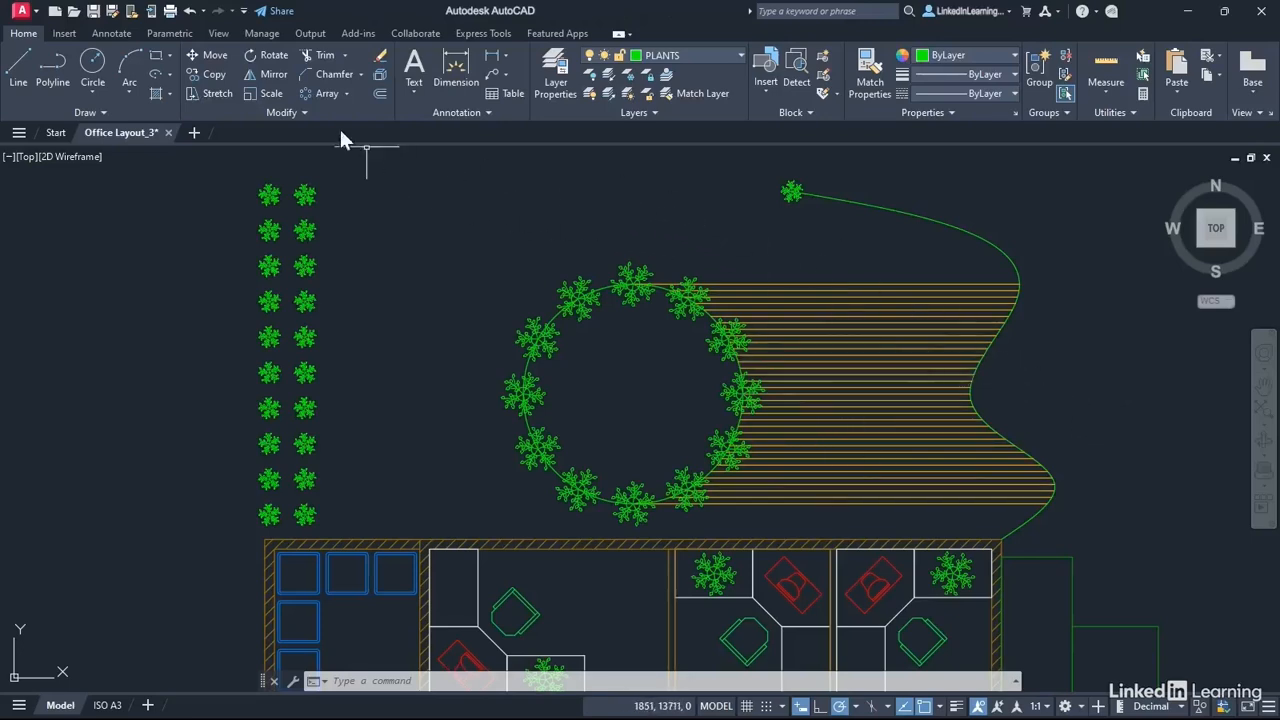
Step: Create a path array of the small plant at the start of the wavy curve, using that curve as the path
click(346, 93)
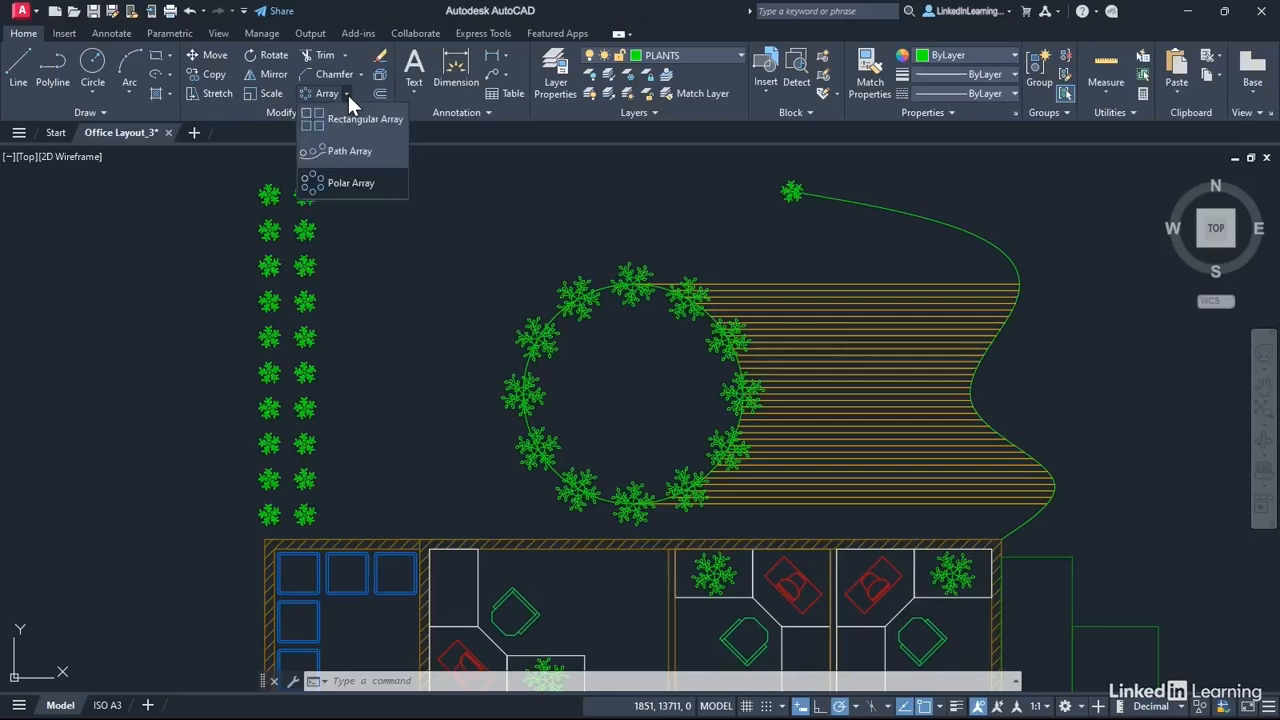
click(355, 151)
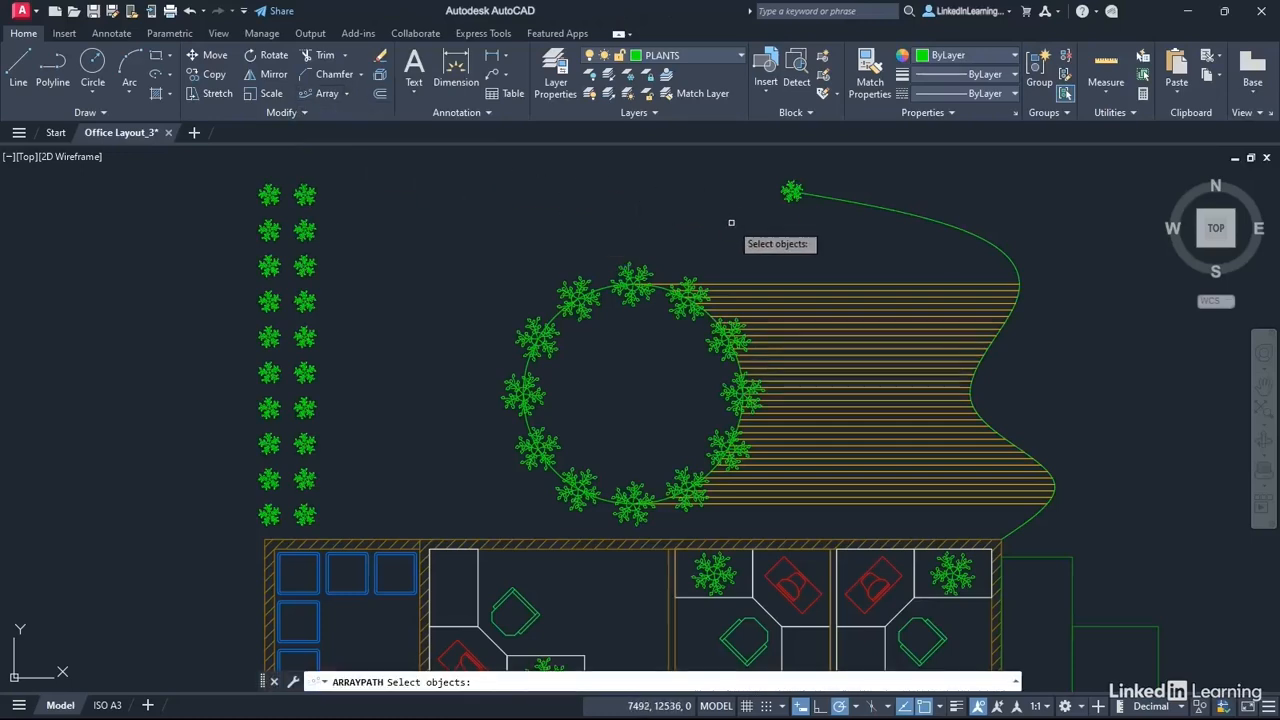
click(791, 190)
key(Return)
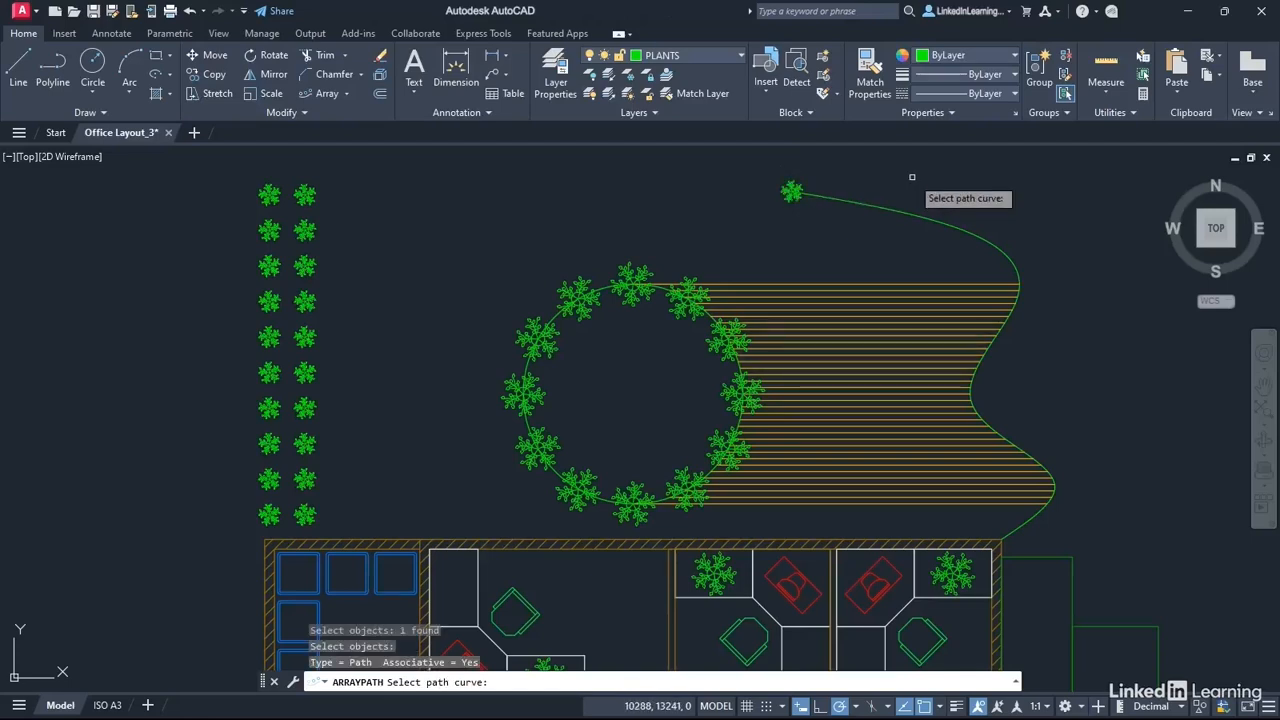
click(823, 197)
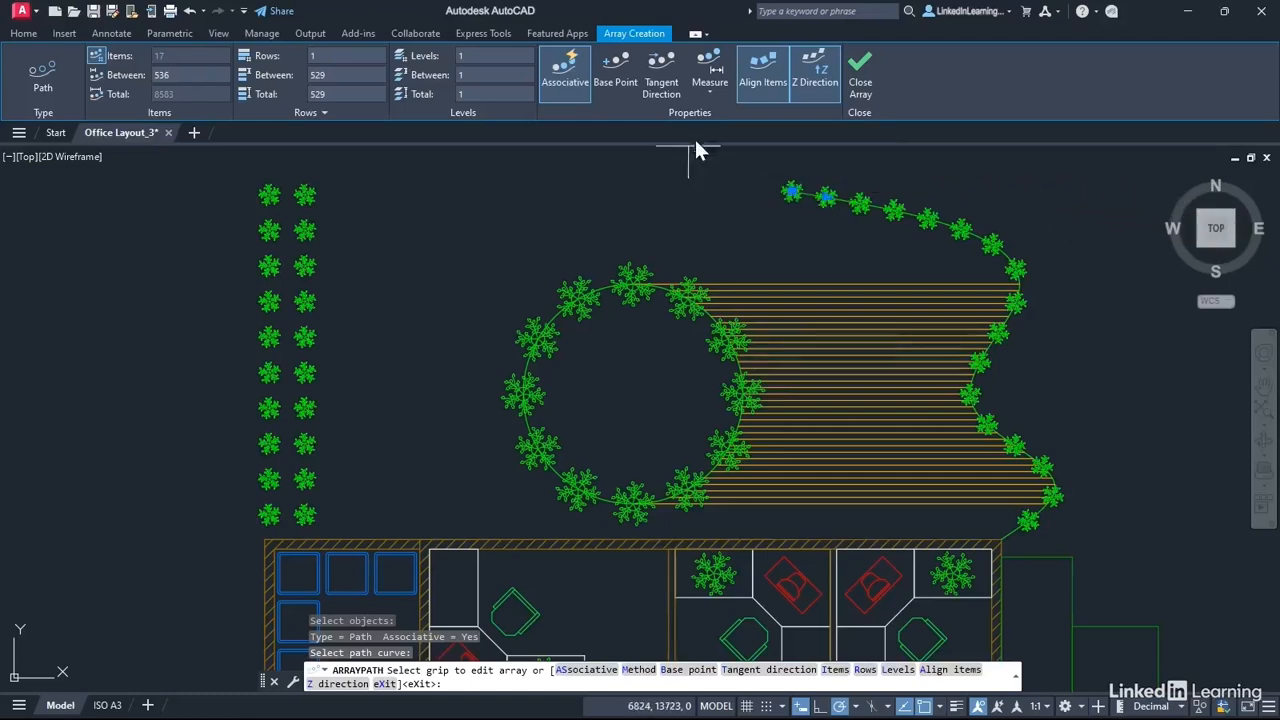
Step: Switch the path array's distribution method from Measure to Divide
click(709, 91)
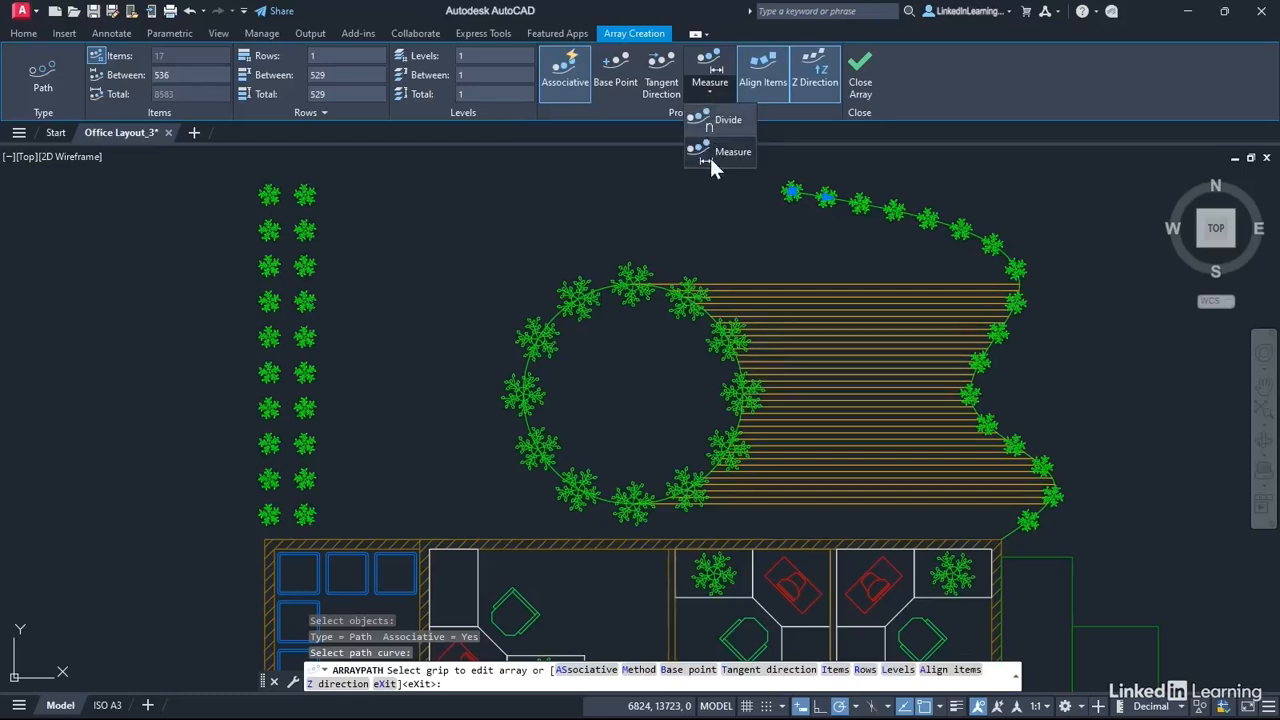
click(711, 89)
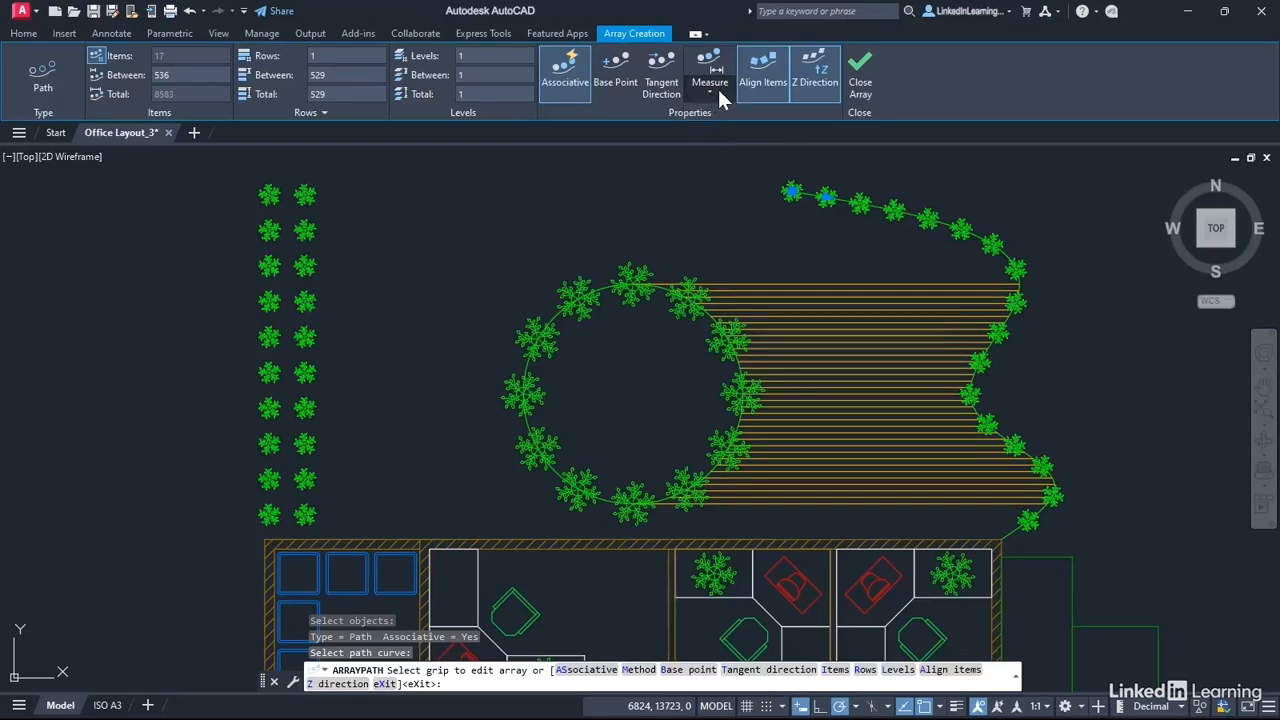
click(715, 89)
click(722, 130)
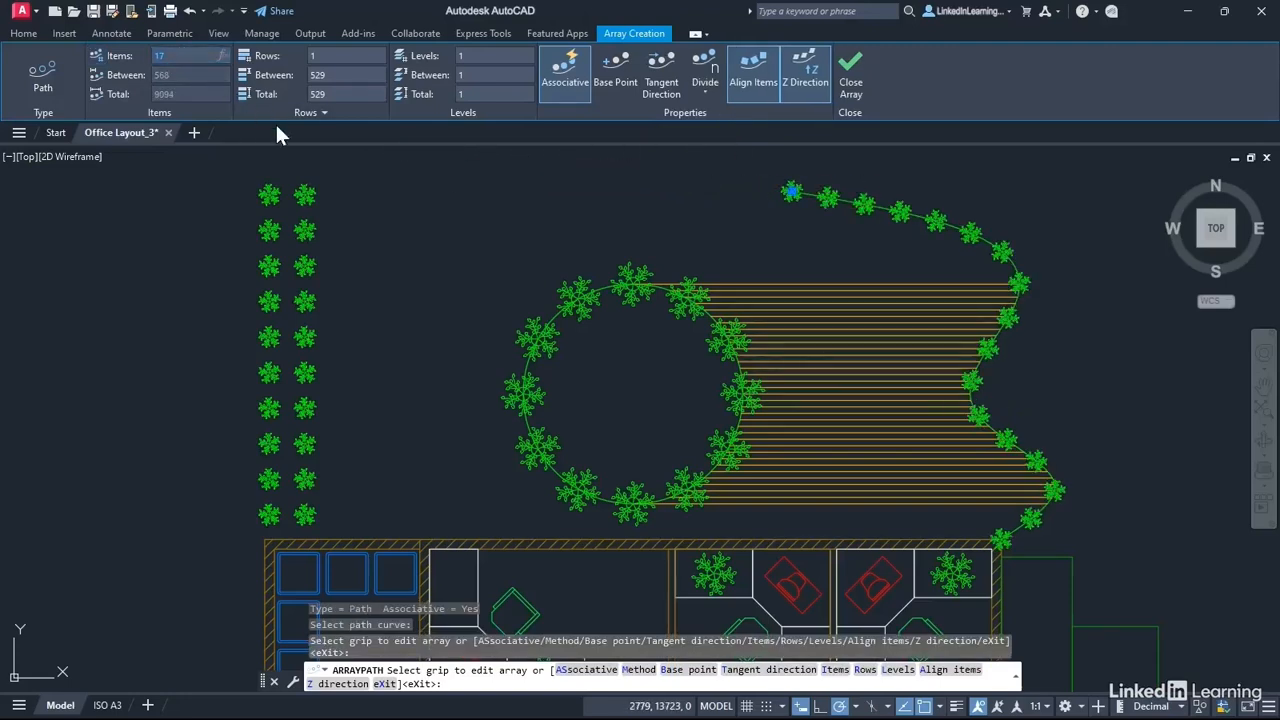
Step: Return the path array to the Measure method and set the distance between items to 550
click(713, 90)
click(725, 151)
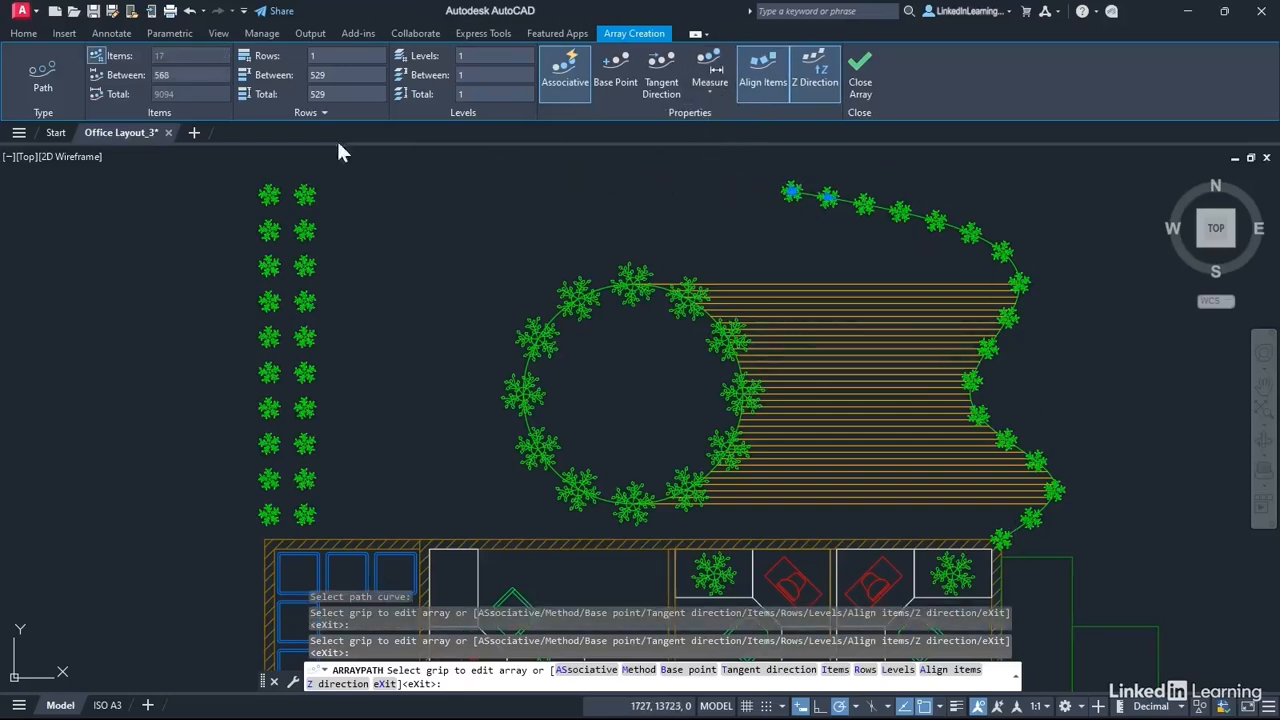
click(185, 77)
text(550)
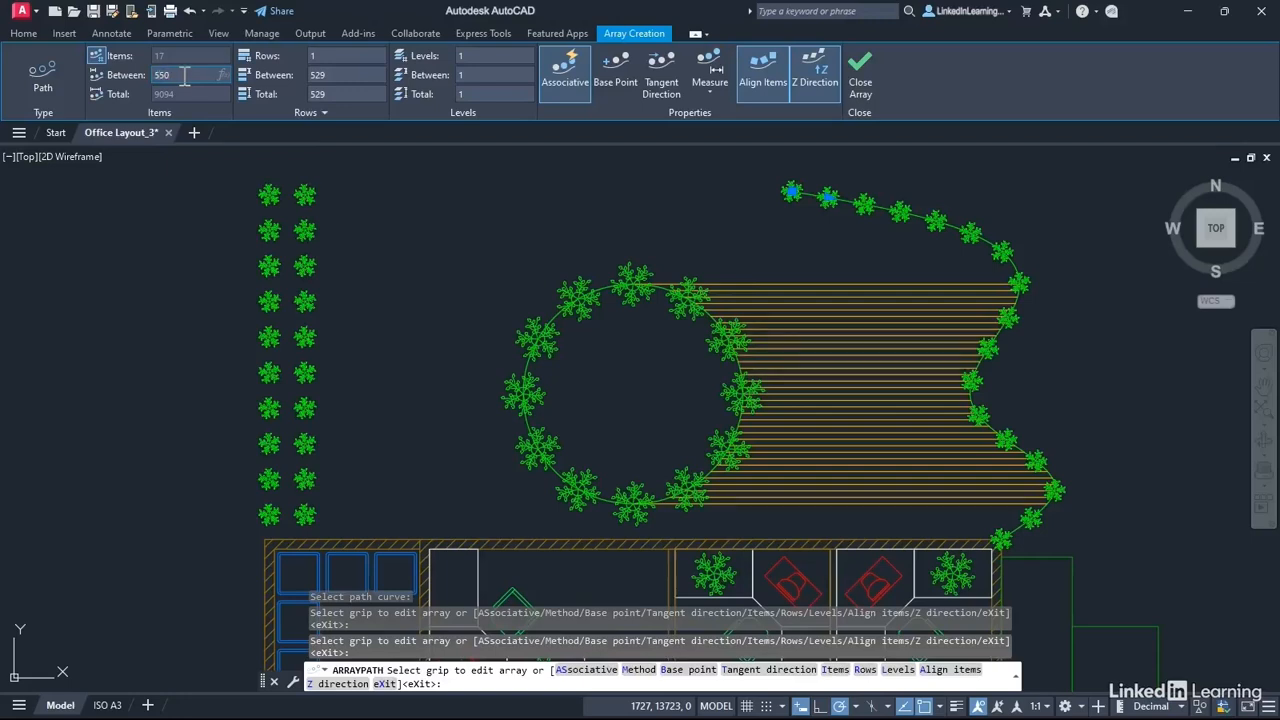
key(Return)
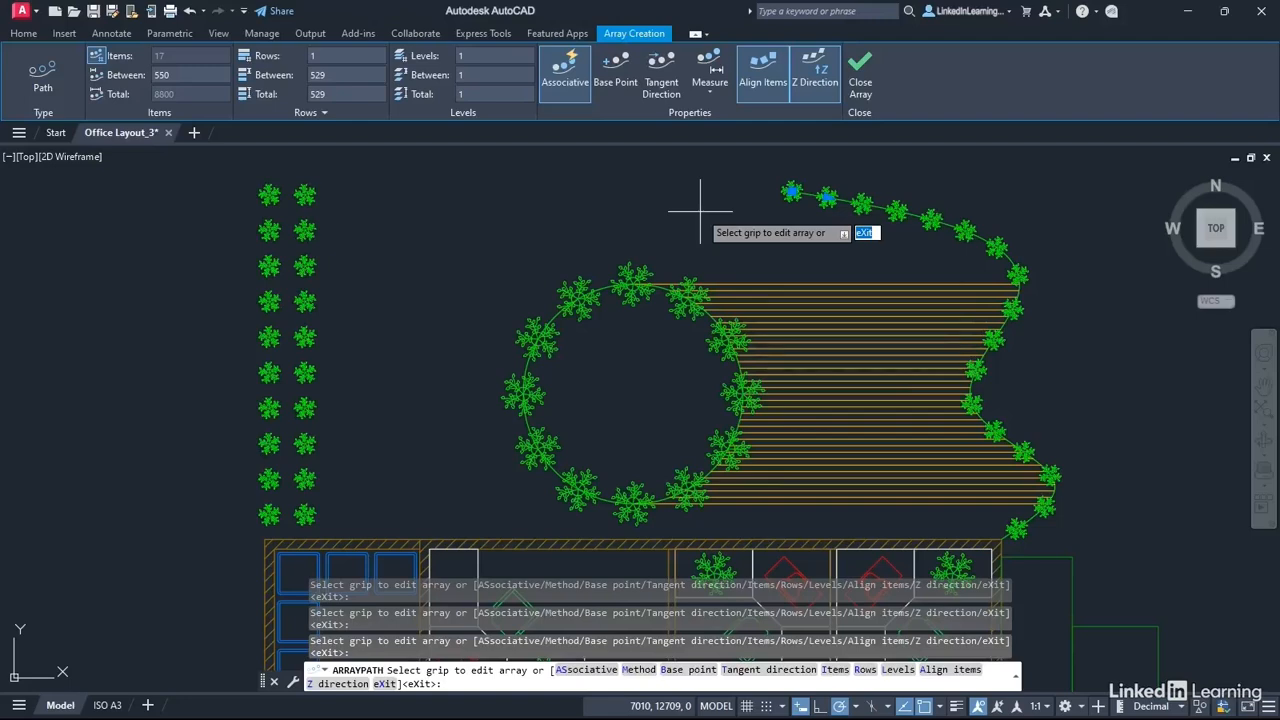
Step: Distribute the plants evenly along the whole curve with the Divide method and finish the path array
click(711, 92)
click(729, 121)
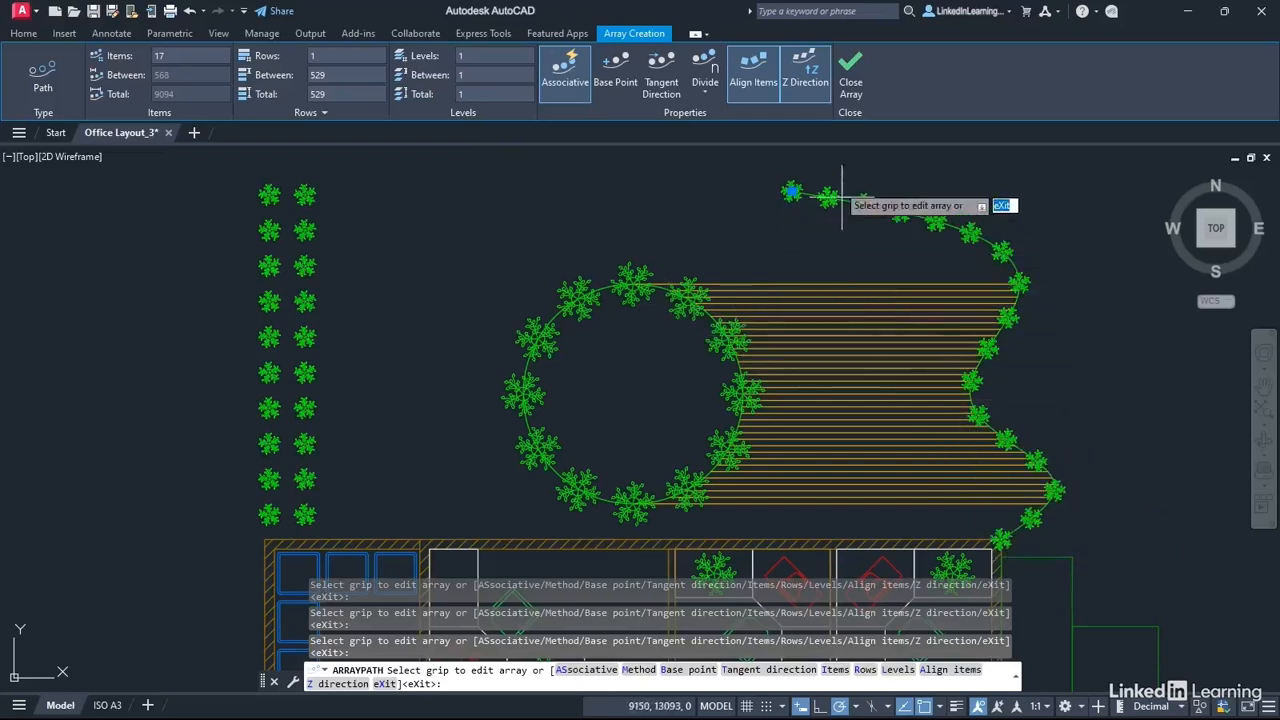
click(859, 86)
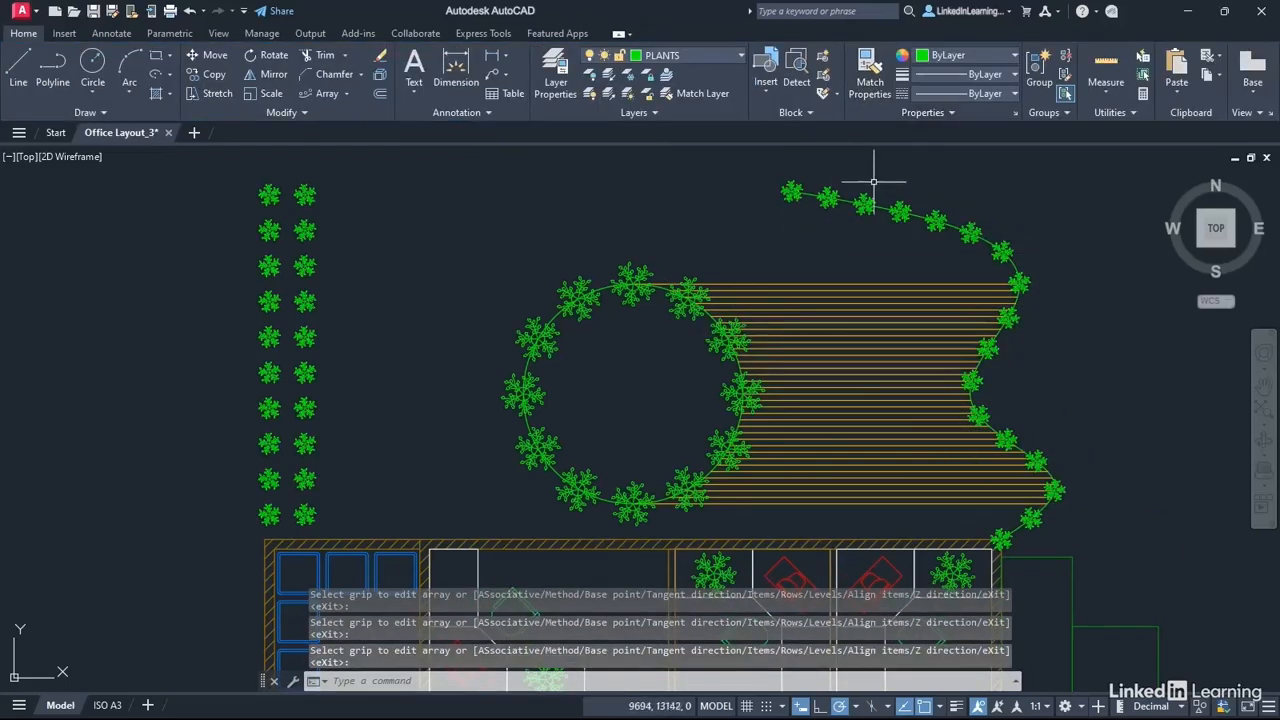